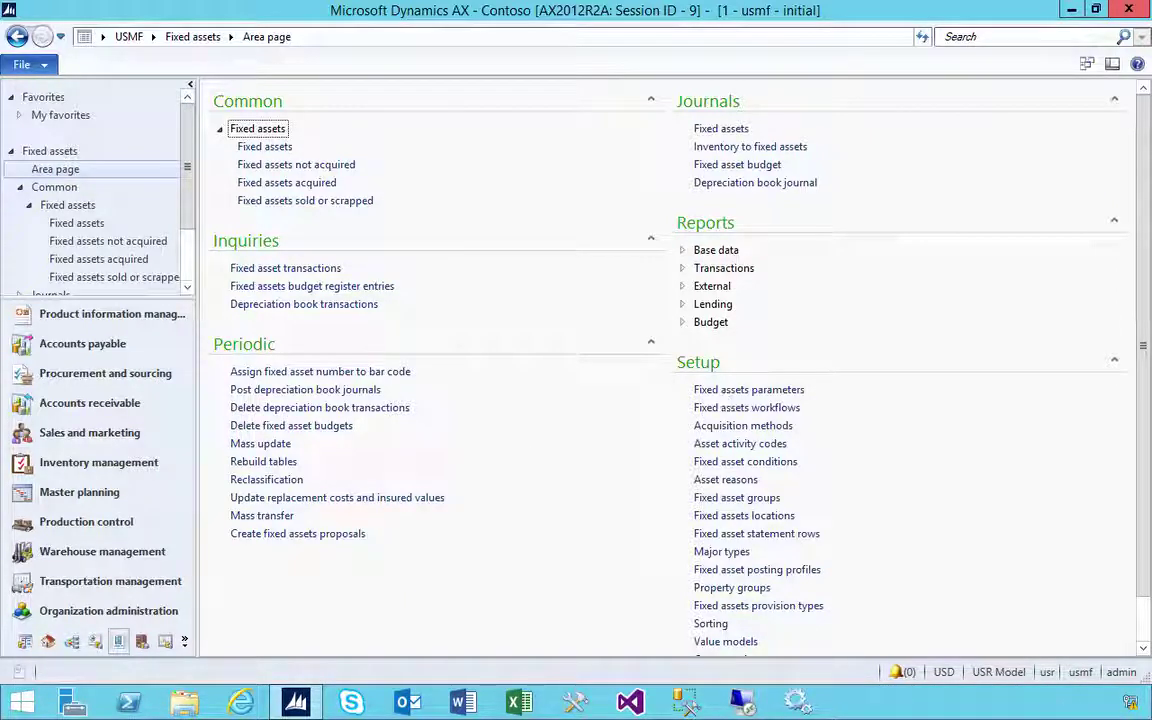
Open the fixed assets parameters, review them, and close the window.
click(707, 391)
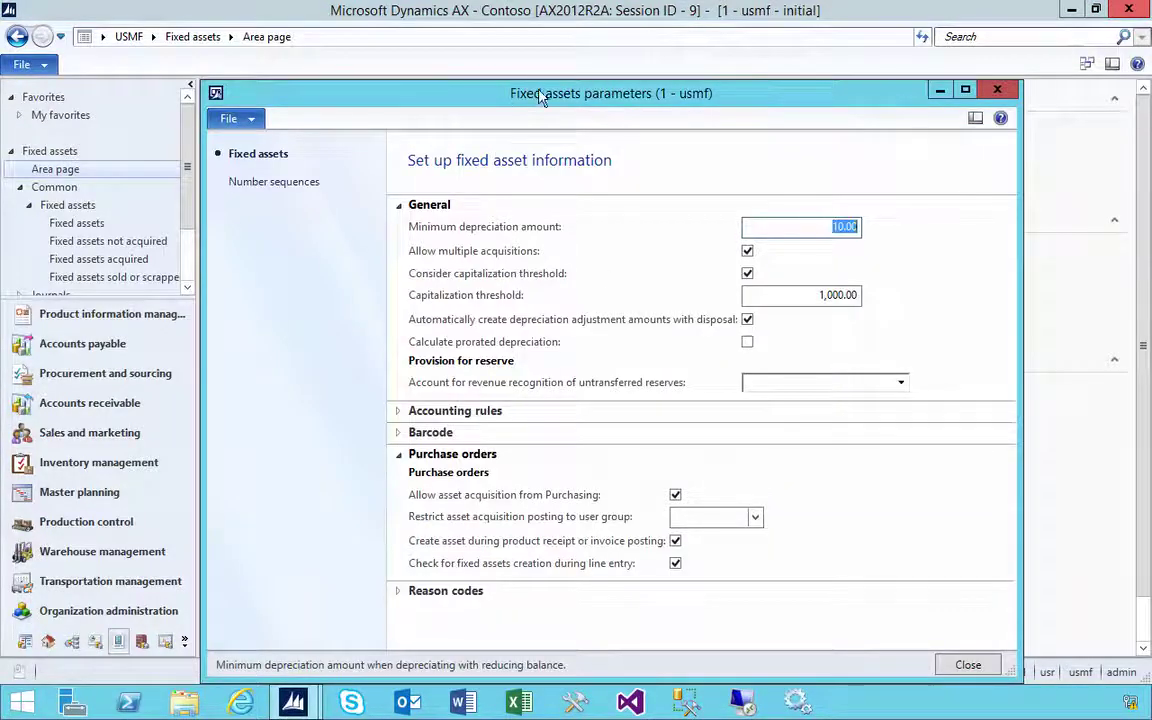
drag(540, 95, 477, 55)
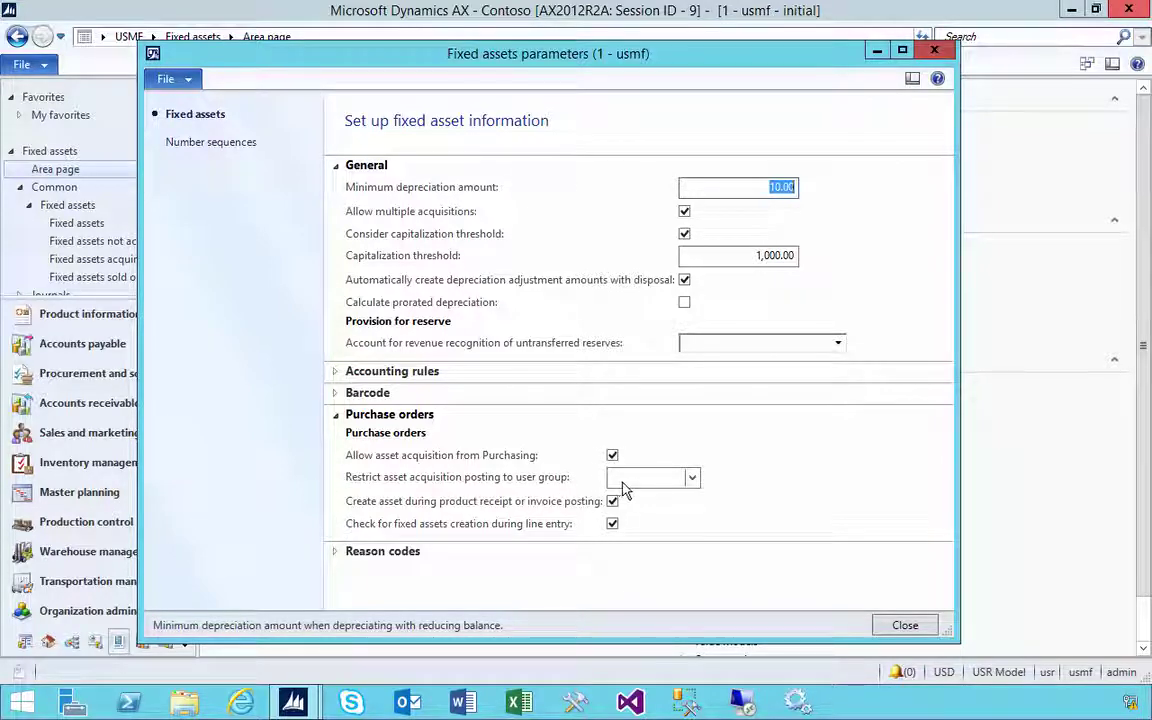
click(934, 50)
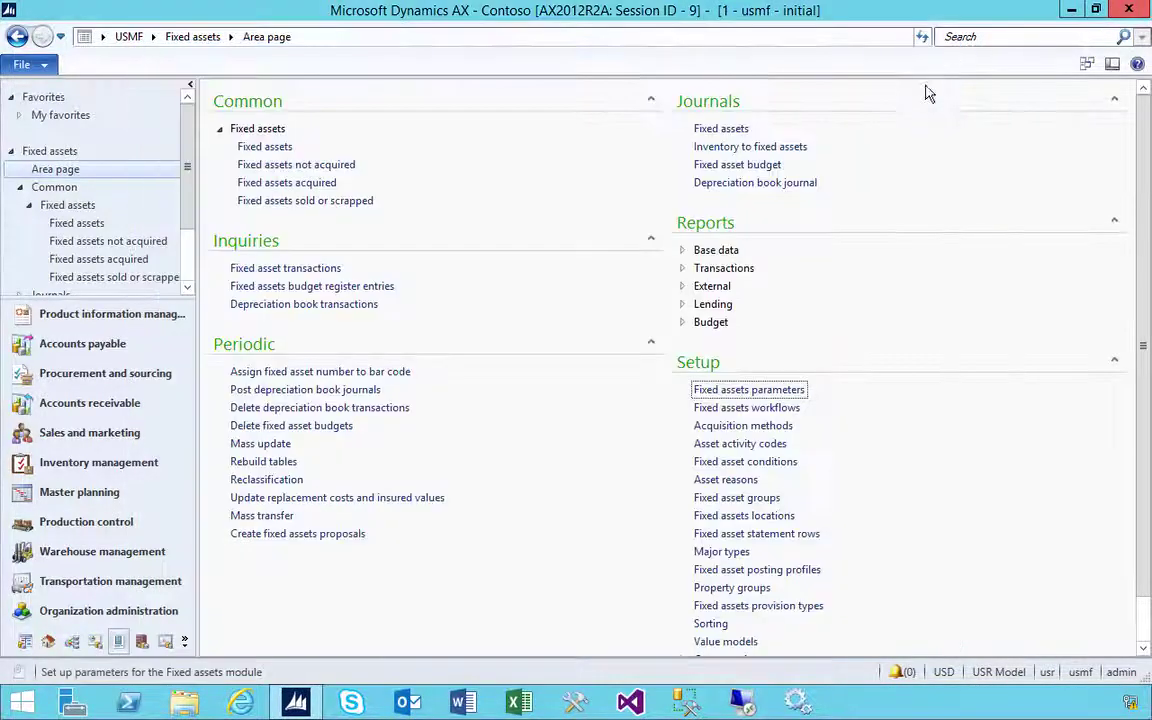
Start a new purchase order for vendor Tailspin Parts with delivery site 2.
click(150, 372)
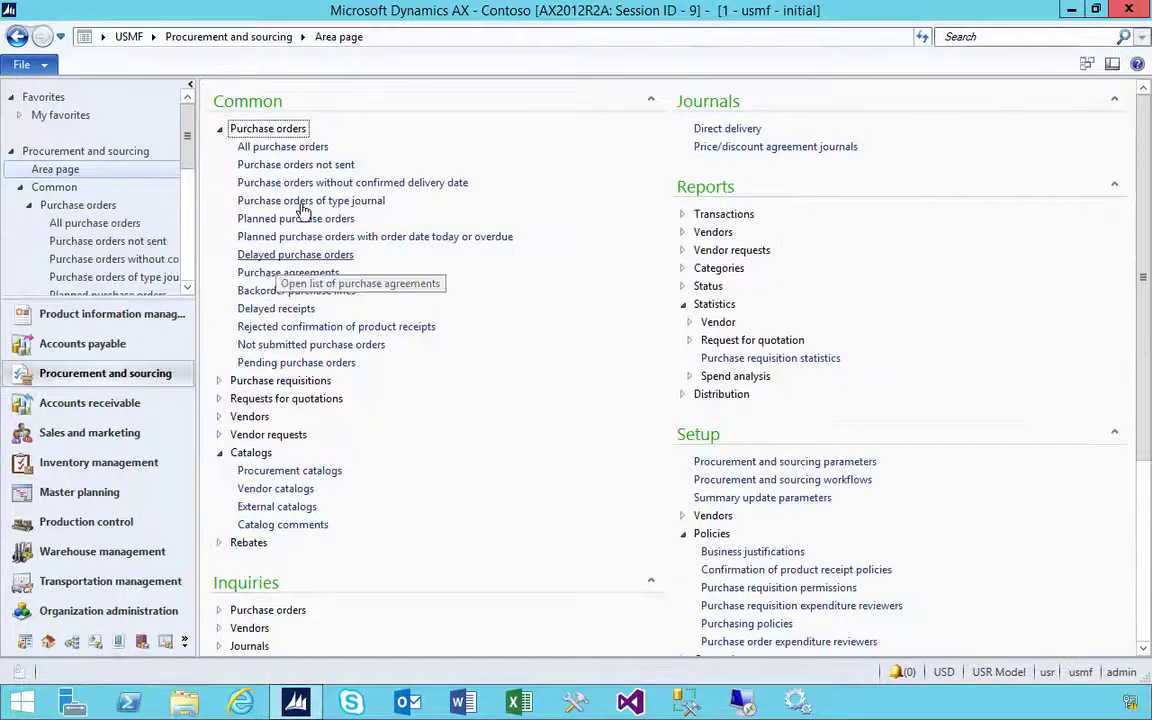
click(283, 147)
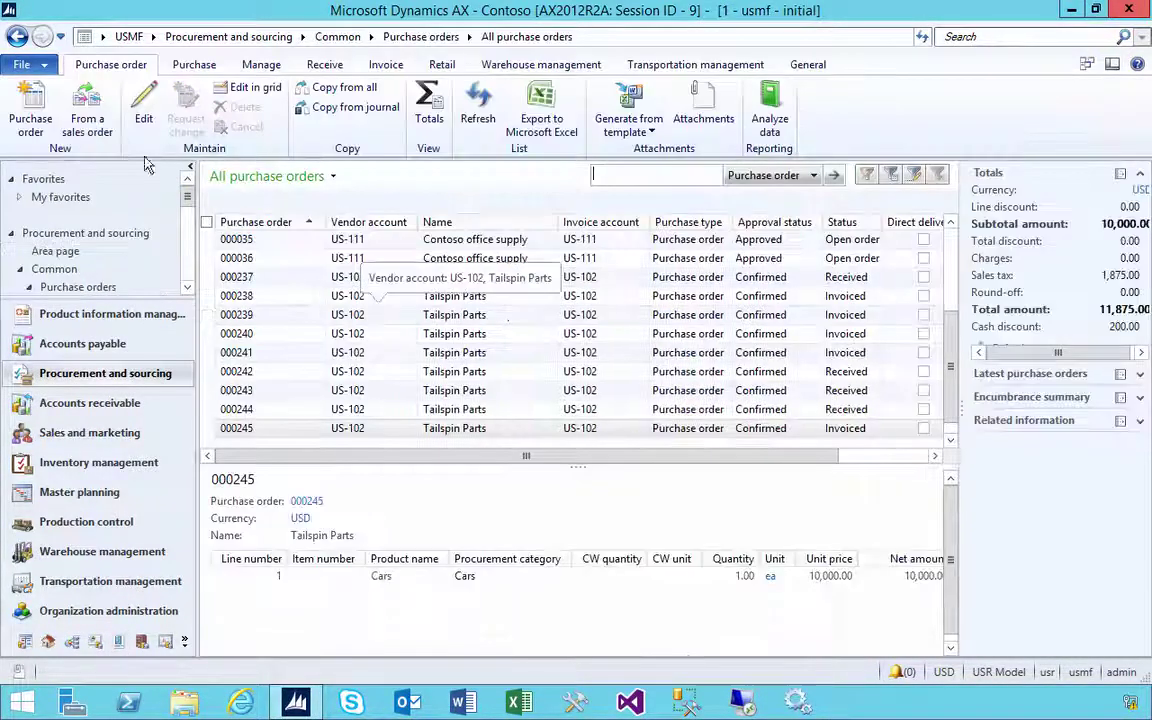
click(29, 110)
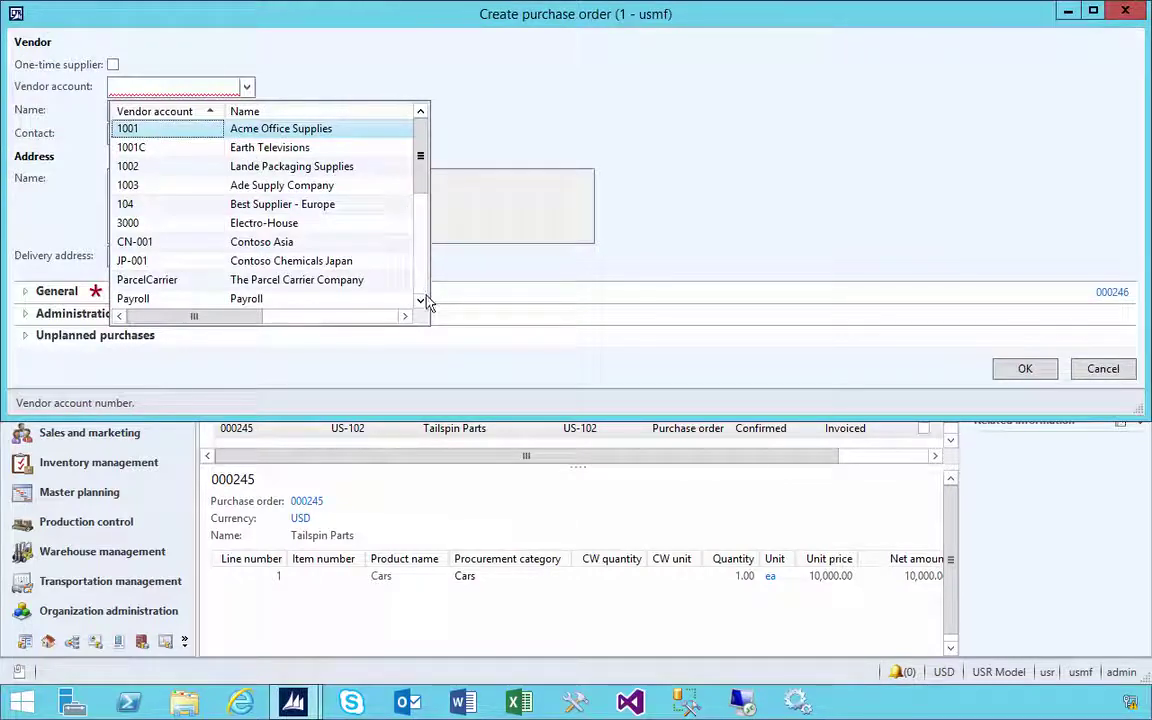
drag(421, 300, 421, 300)
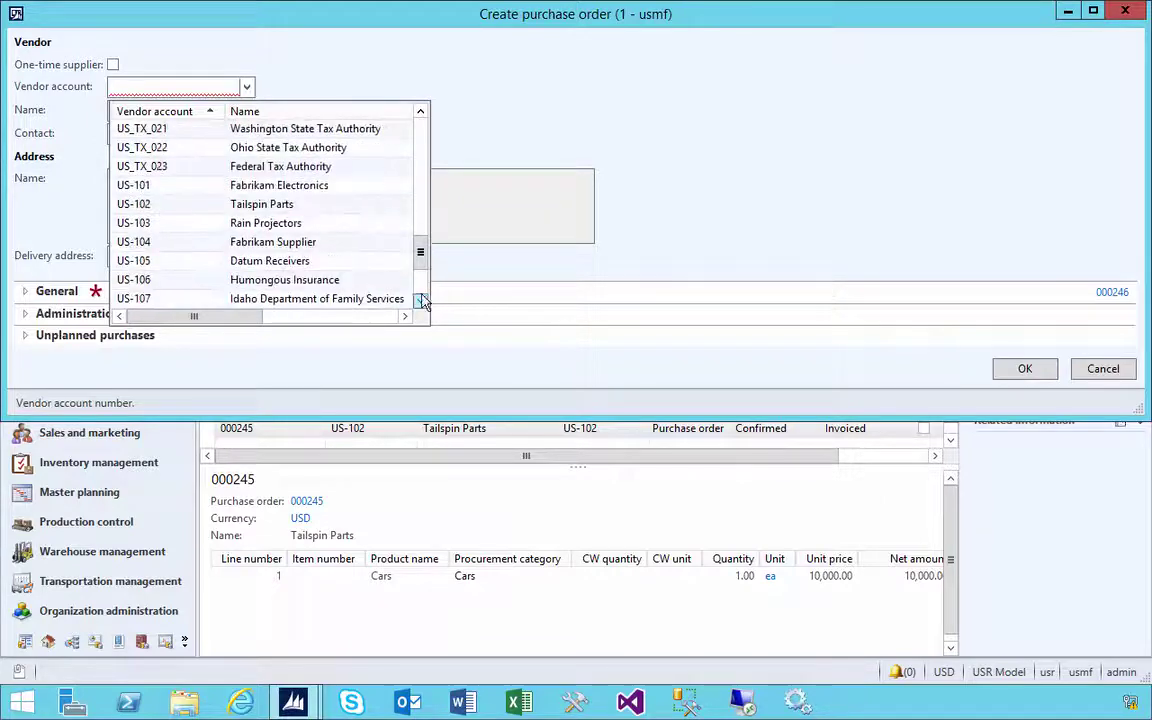
click(168, 204)
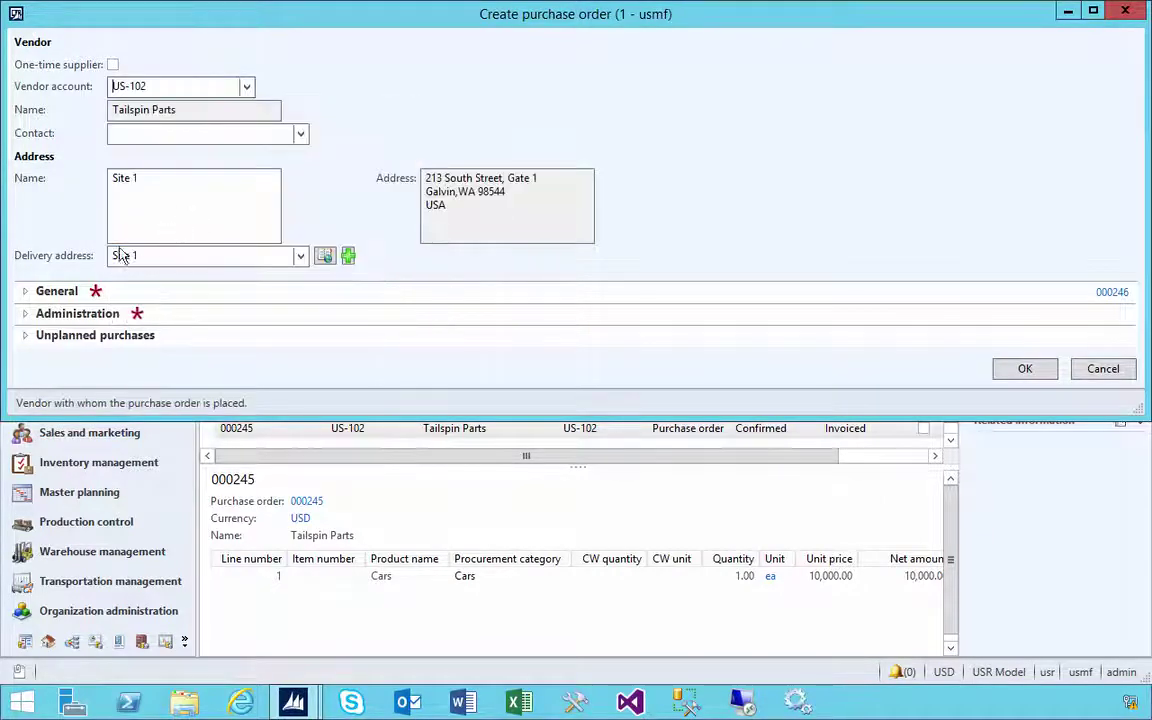
click(48, 296)
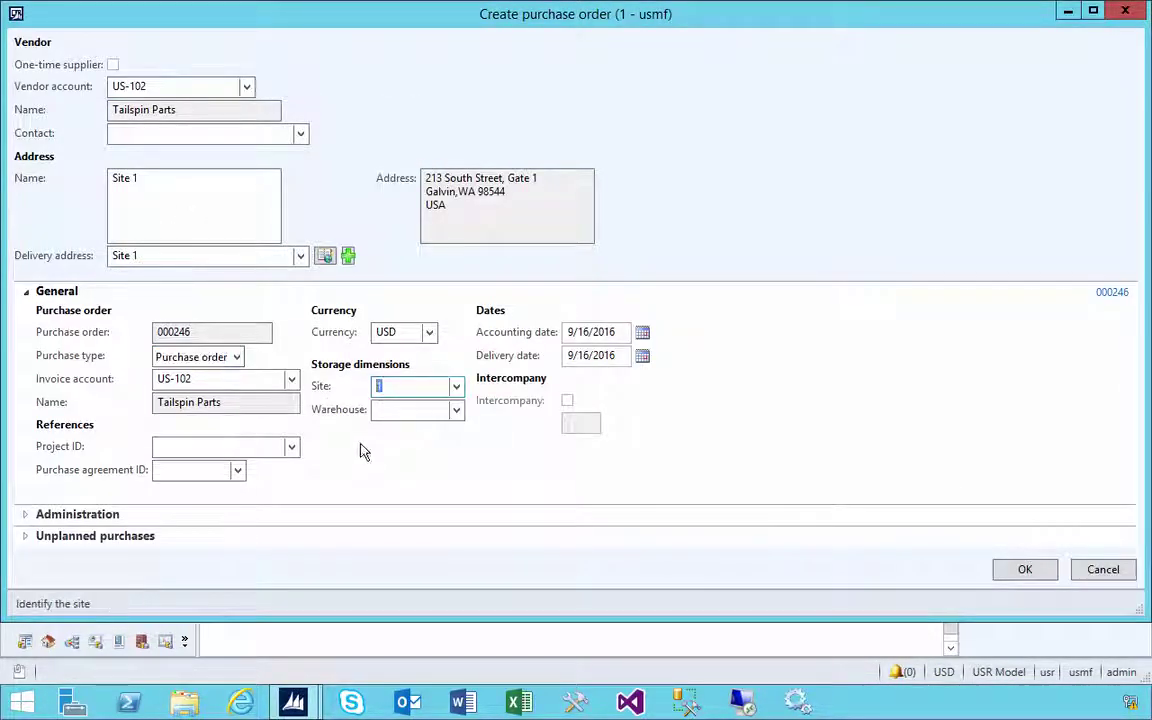
text(2)
key(Tab)
Enter warehouse 21, create the purchase order, and maximize its window.
text(21)
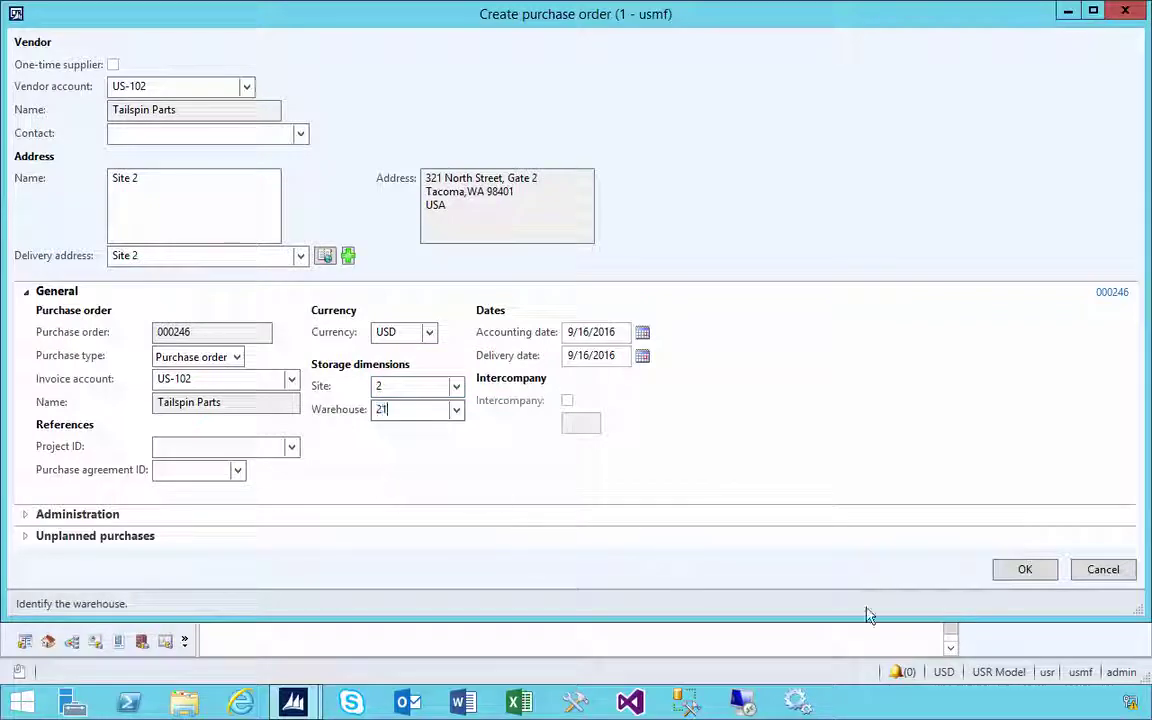
click(1025, 569)
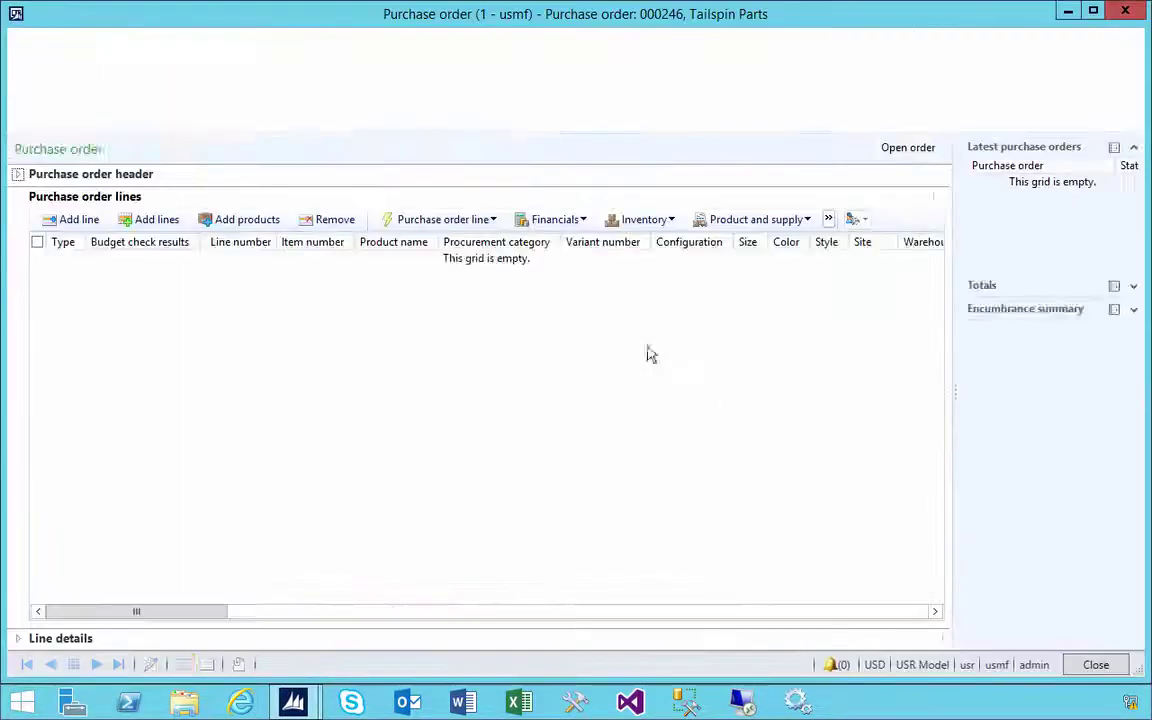
click(1092, 12)
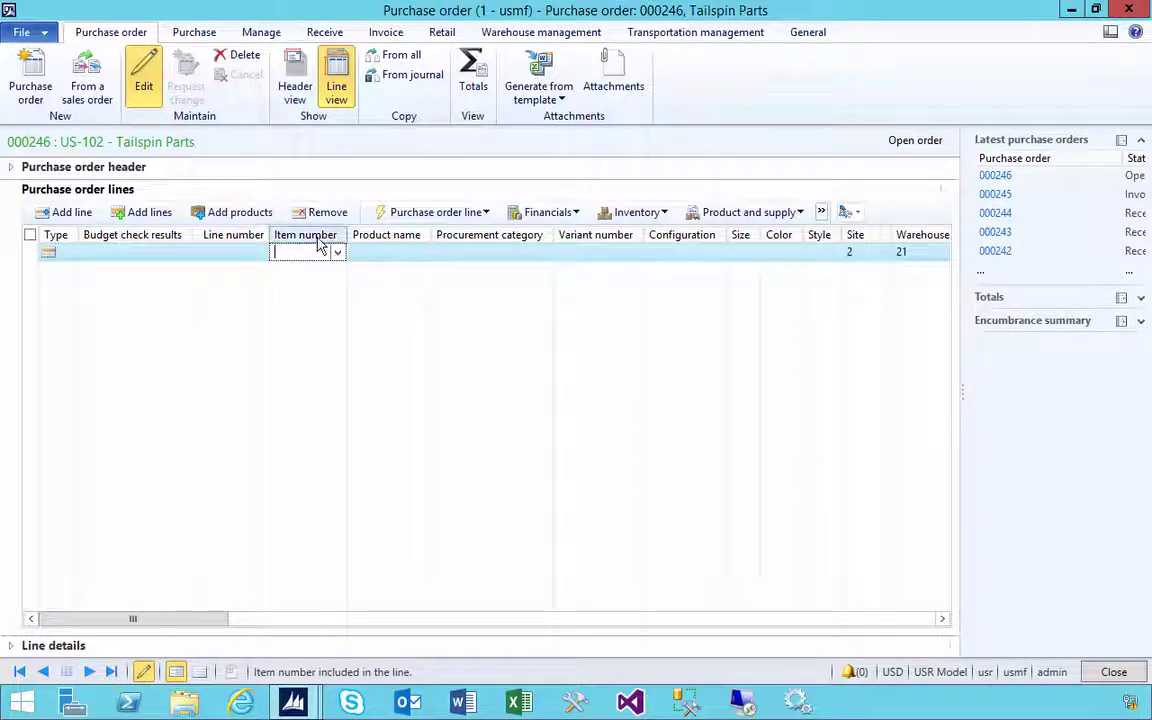
Set the new line's procurement category to Vehicles > Cars.
click(500, 252)
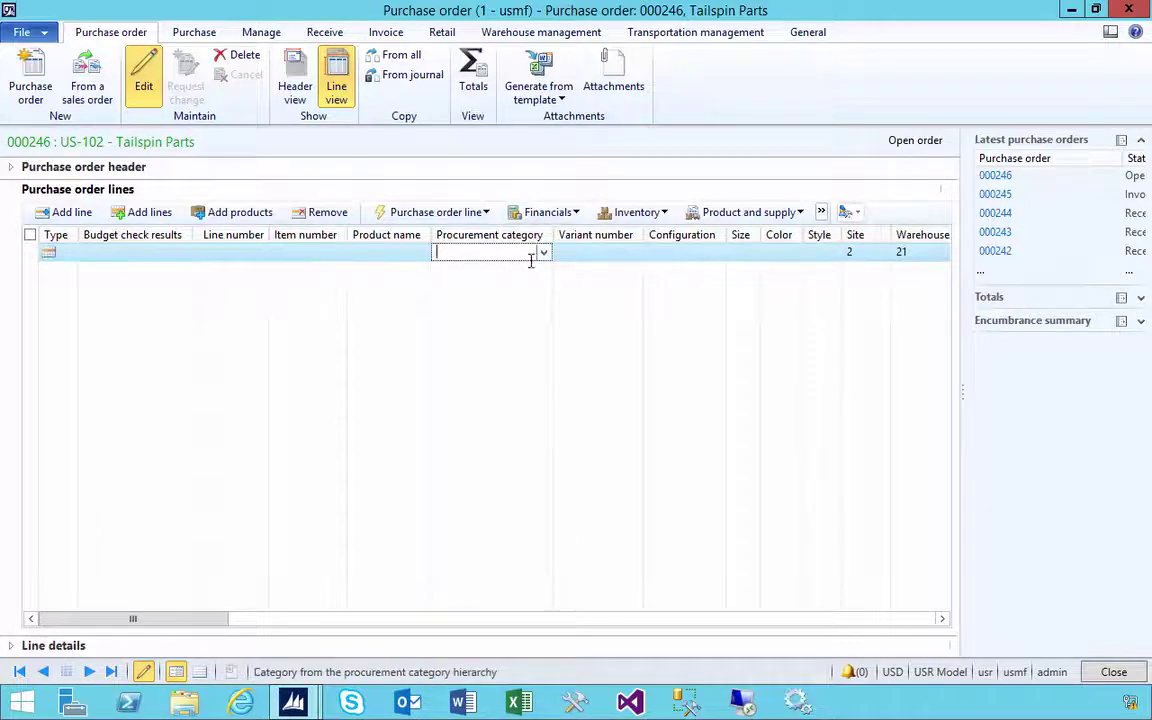
click(543, 252)
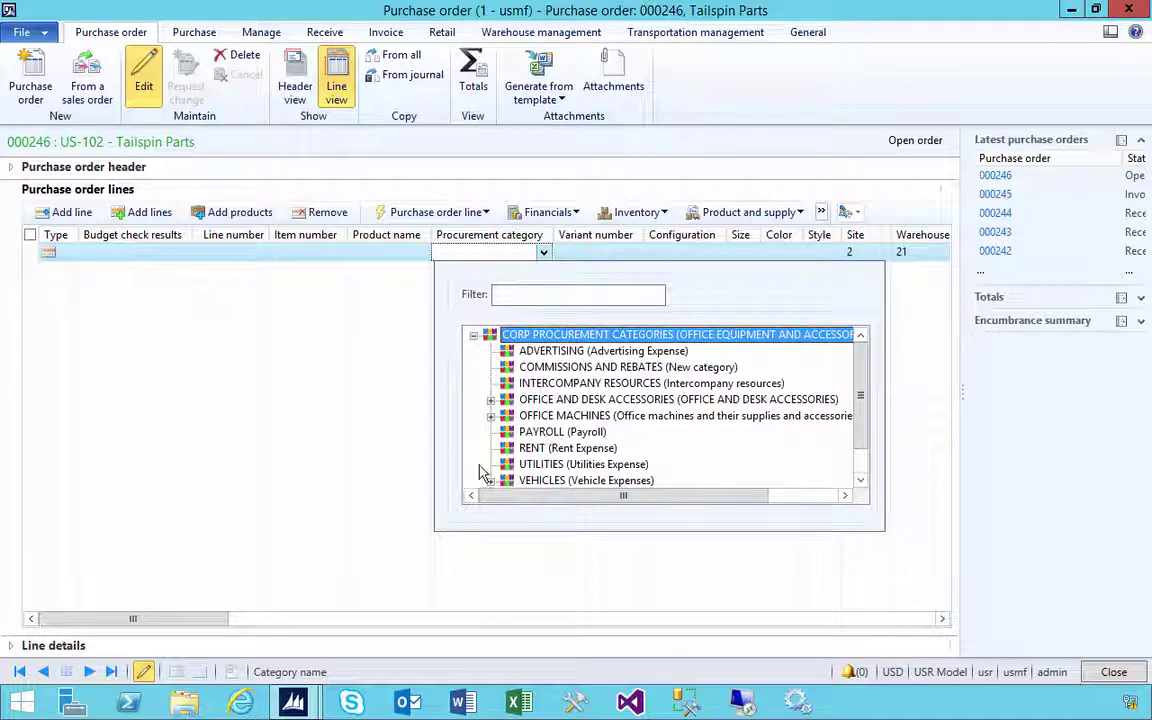
click(490, 481)
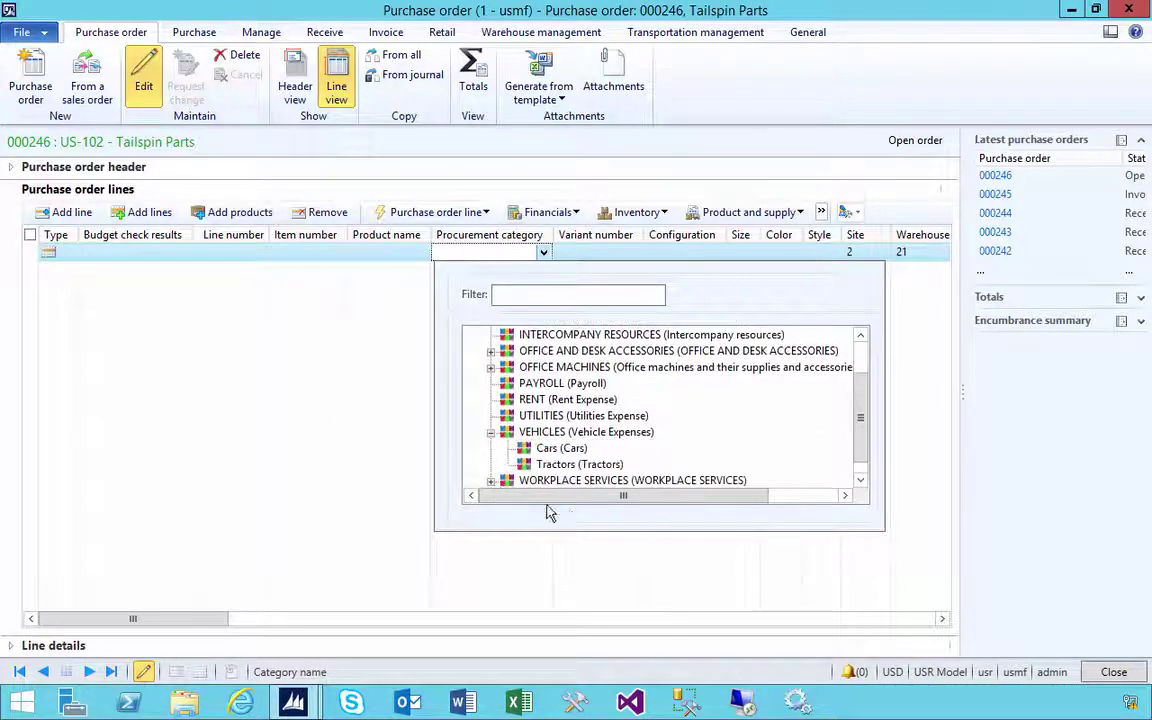
double_click(560, 450)
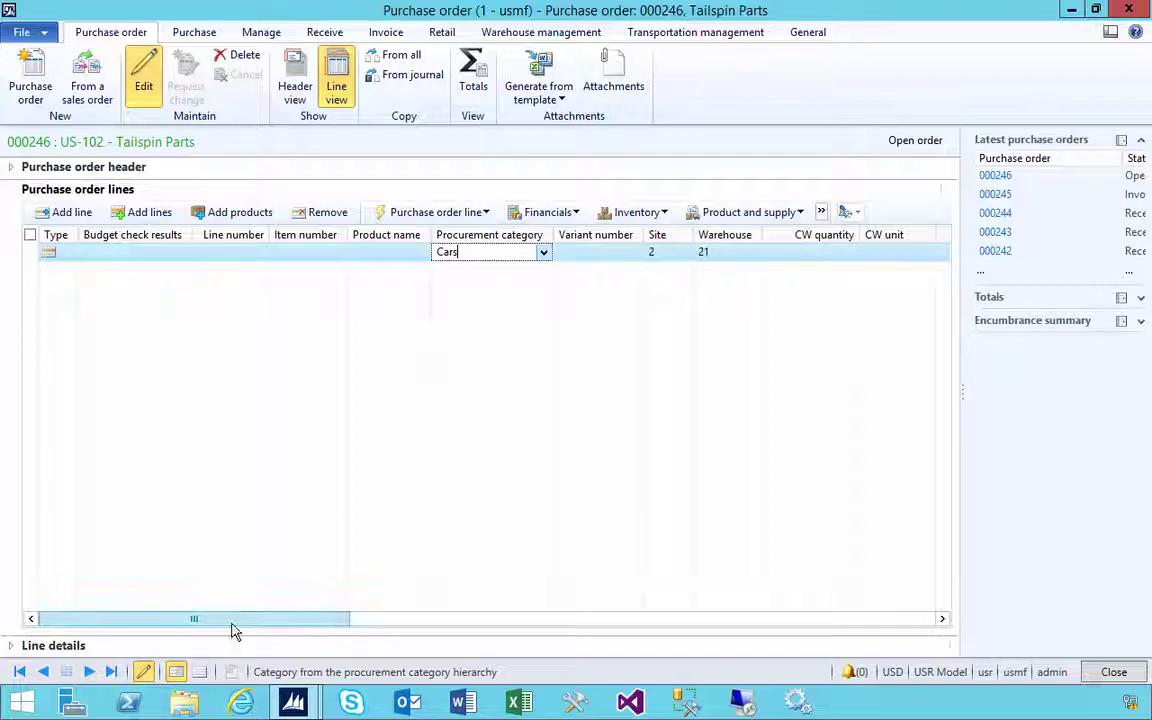
drag(231, 620, 474, 618)
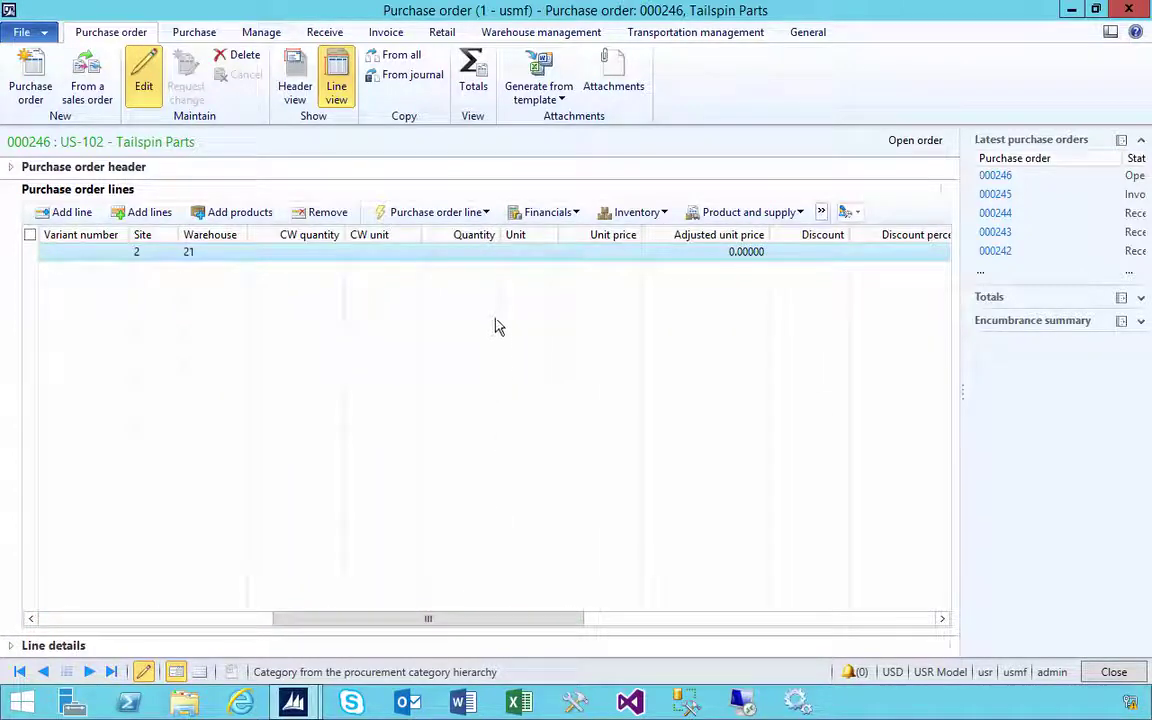
Give the Cars line quantity 1 ea and unit price 20,000.00.
click(470, 252)
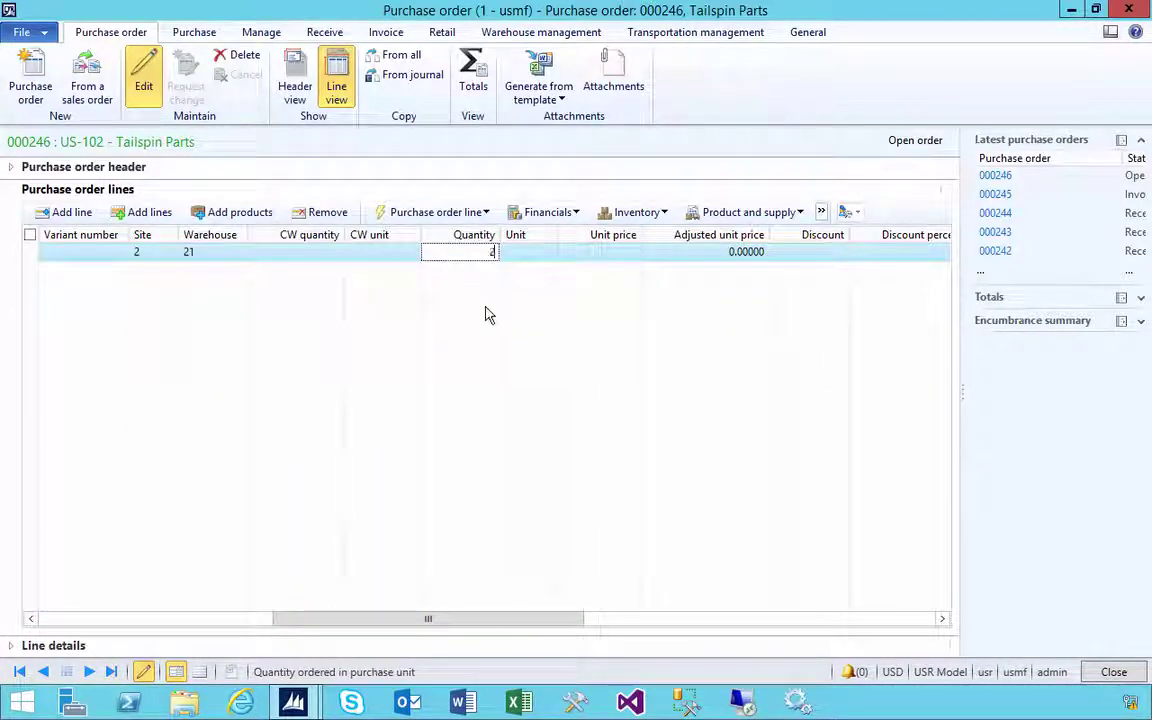
text(1)
key(Tab)
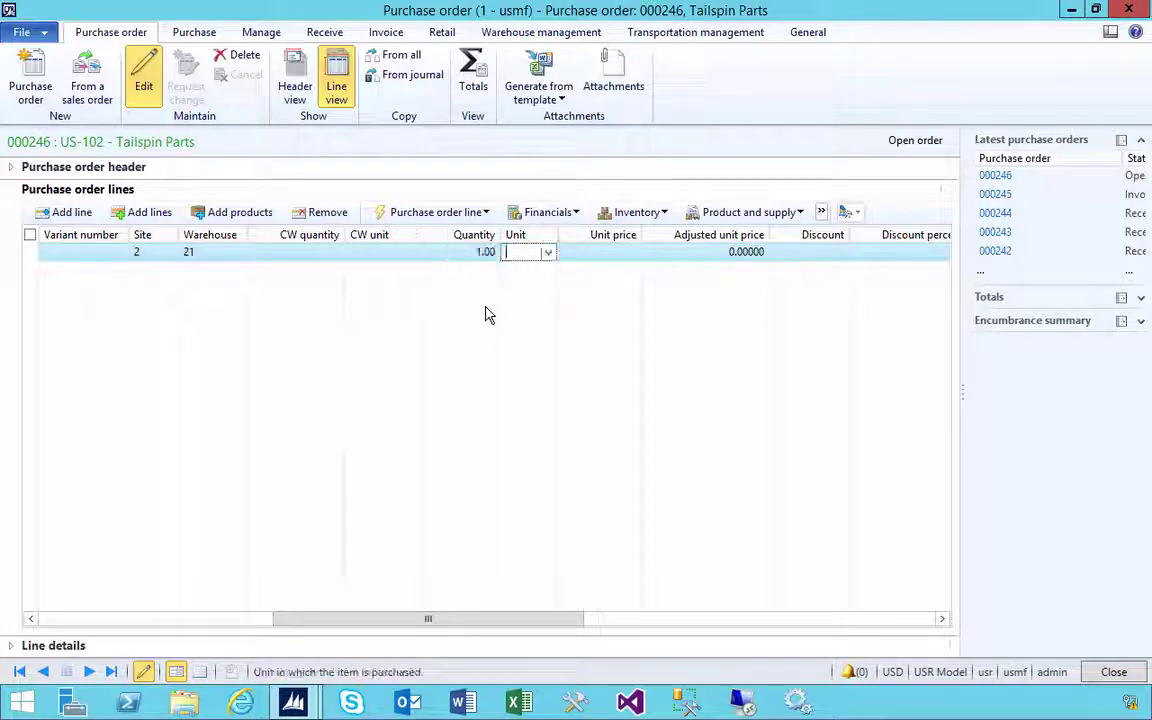
key(Tab)
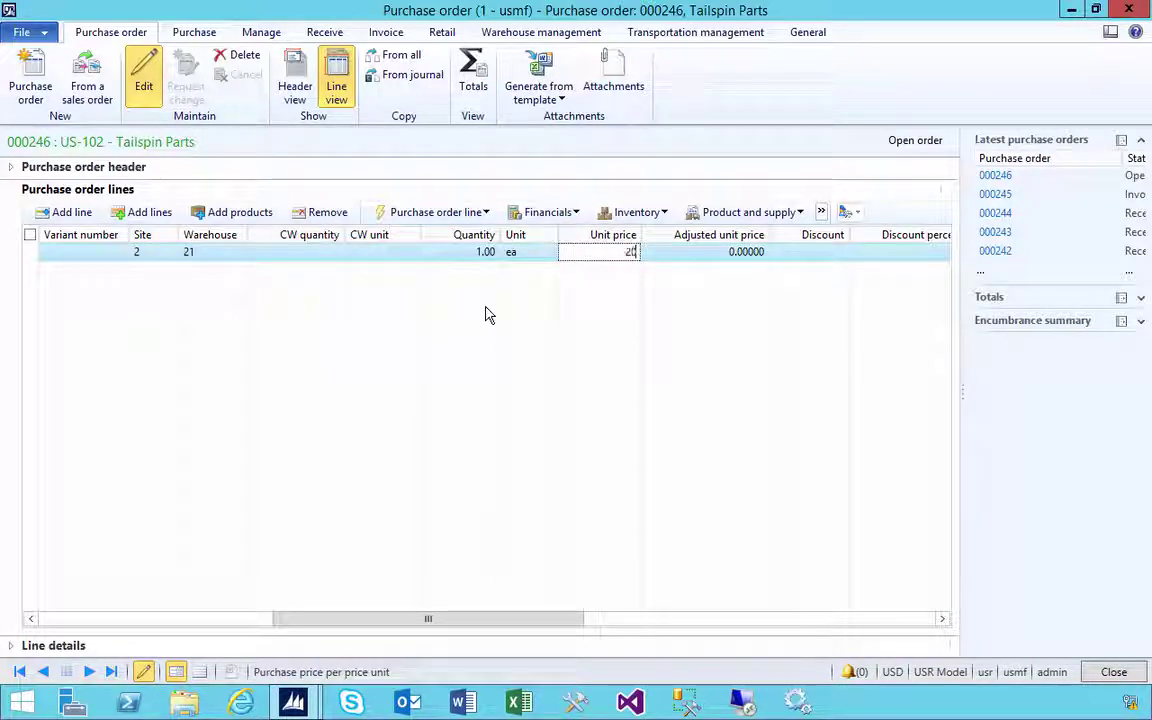
text(20,000)
key(Tab)
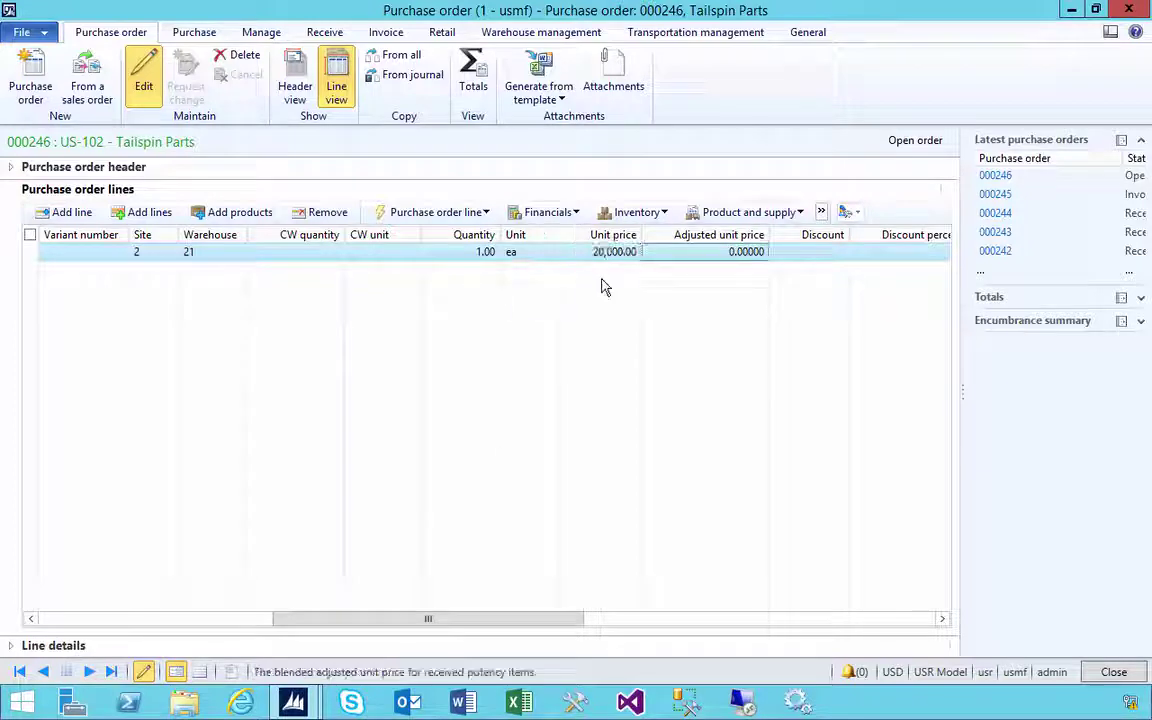
click(595, 252)
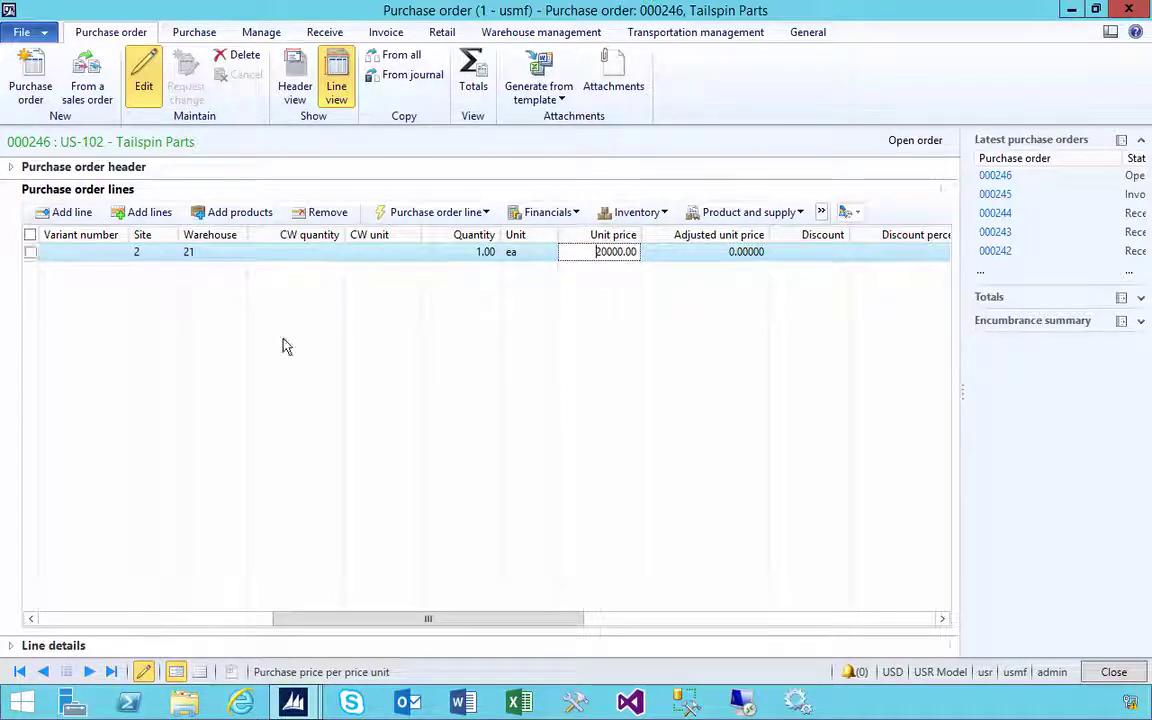
Append ' -details to follow' to the line text so it reads 'Cars -details to follow'.
click(14, 648)
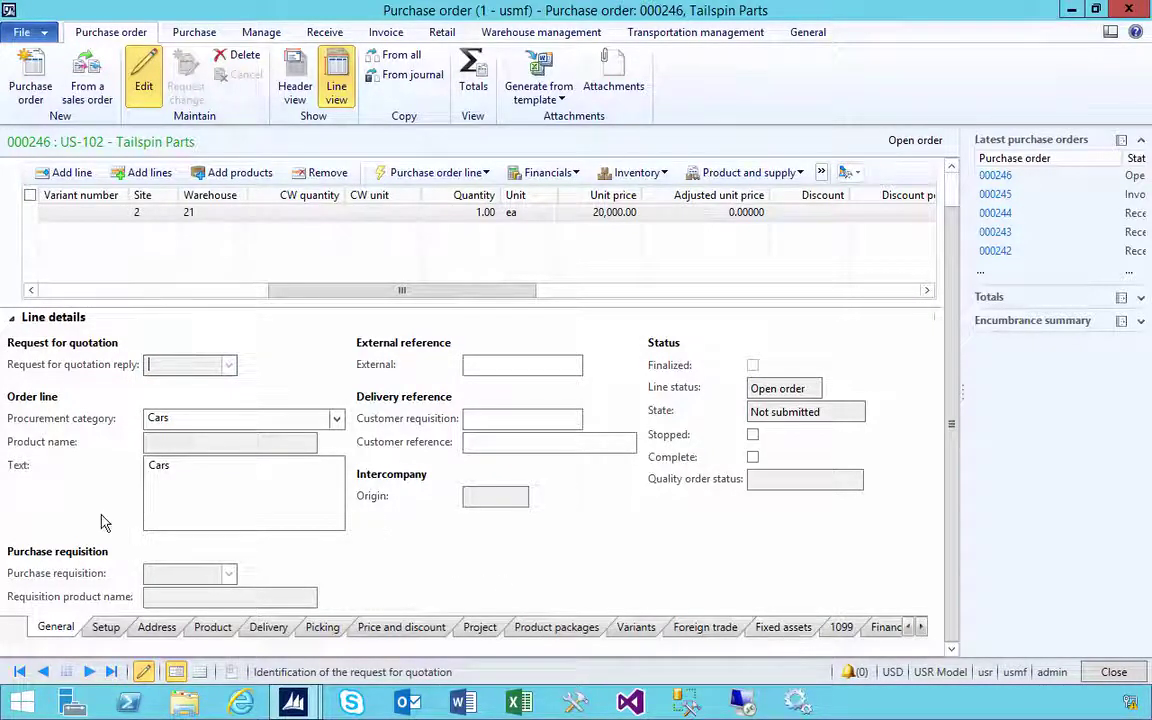
click(193, 466)
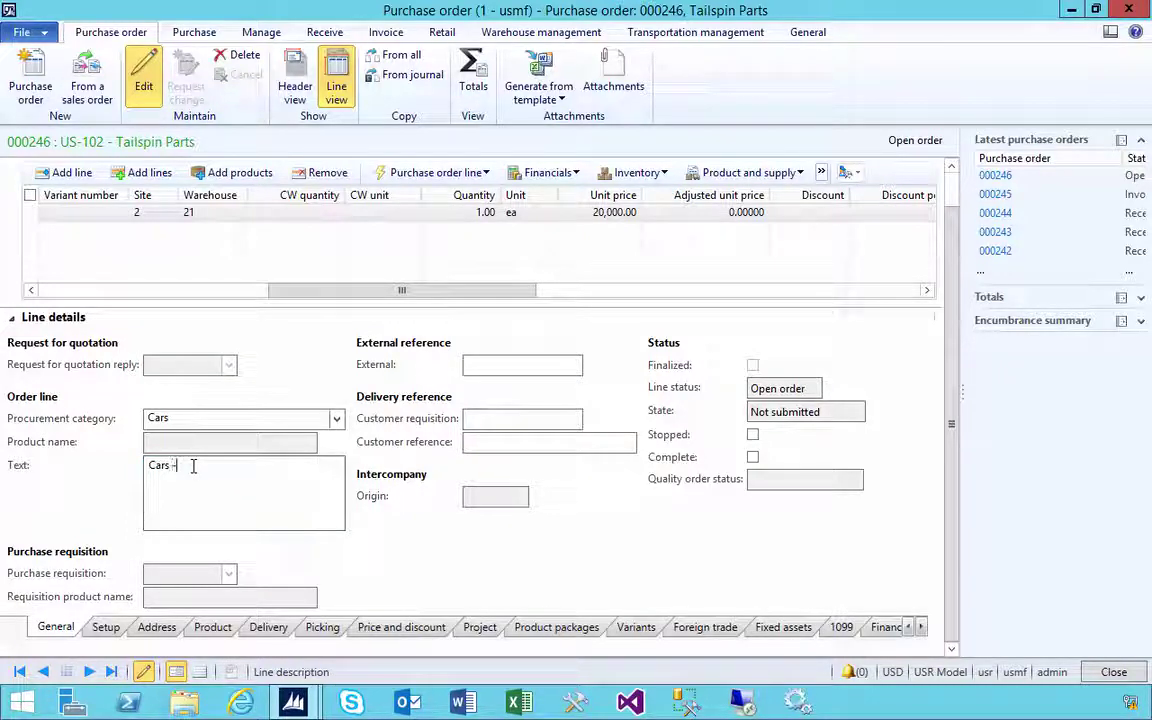
text(- details)
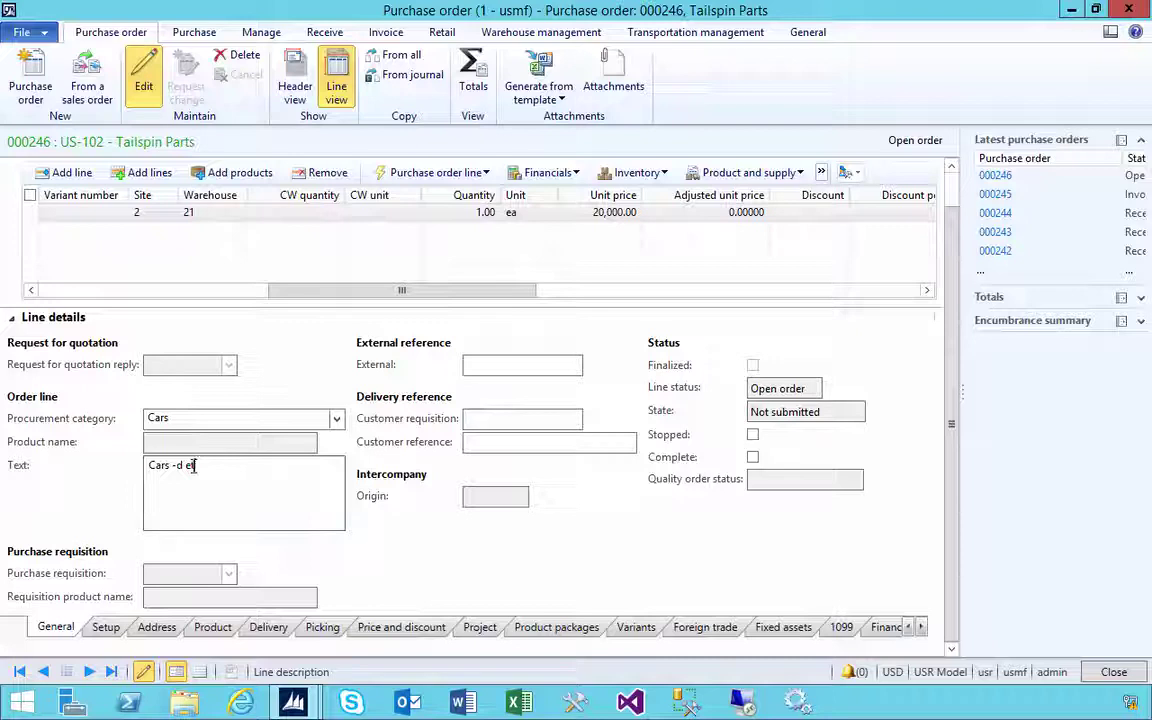
key(BackSpace)
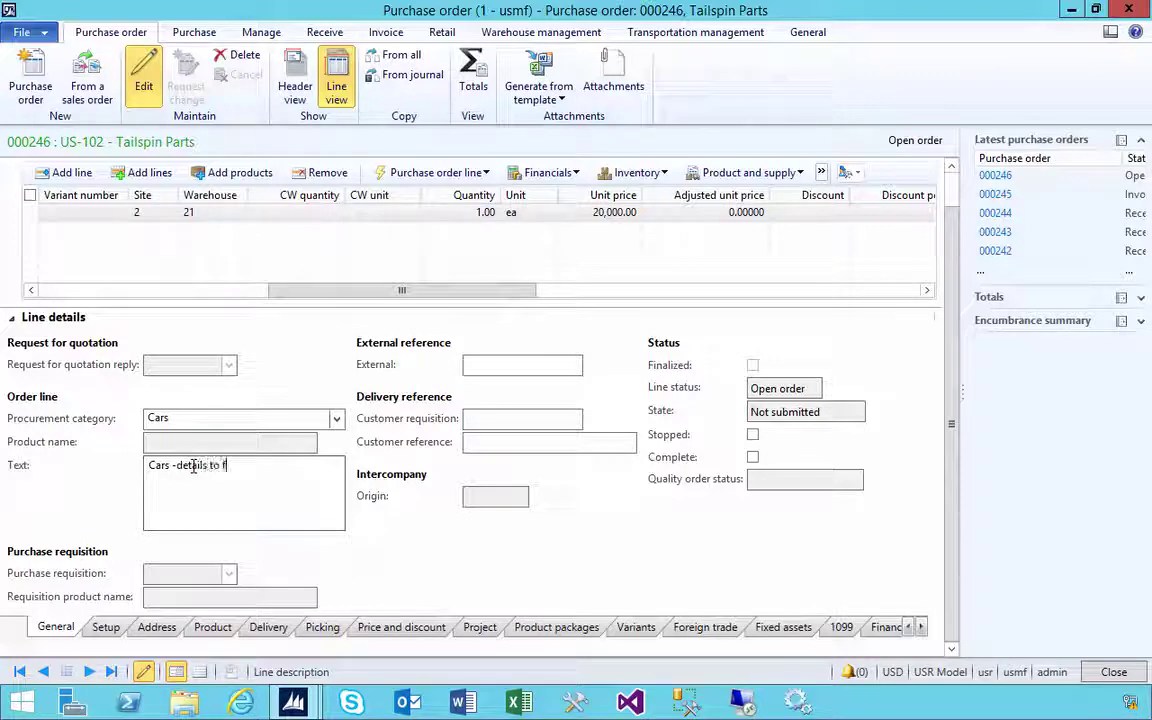
text(ow)
key(Tab)
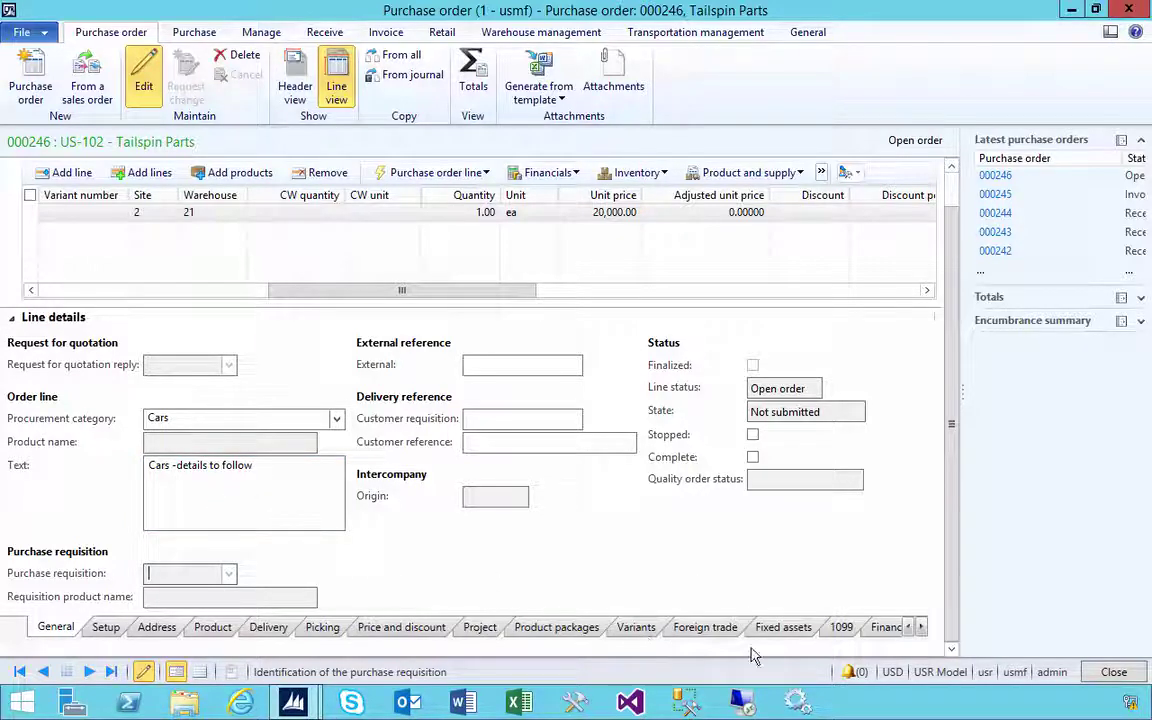
click(781, 630)
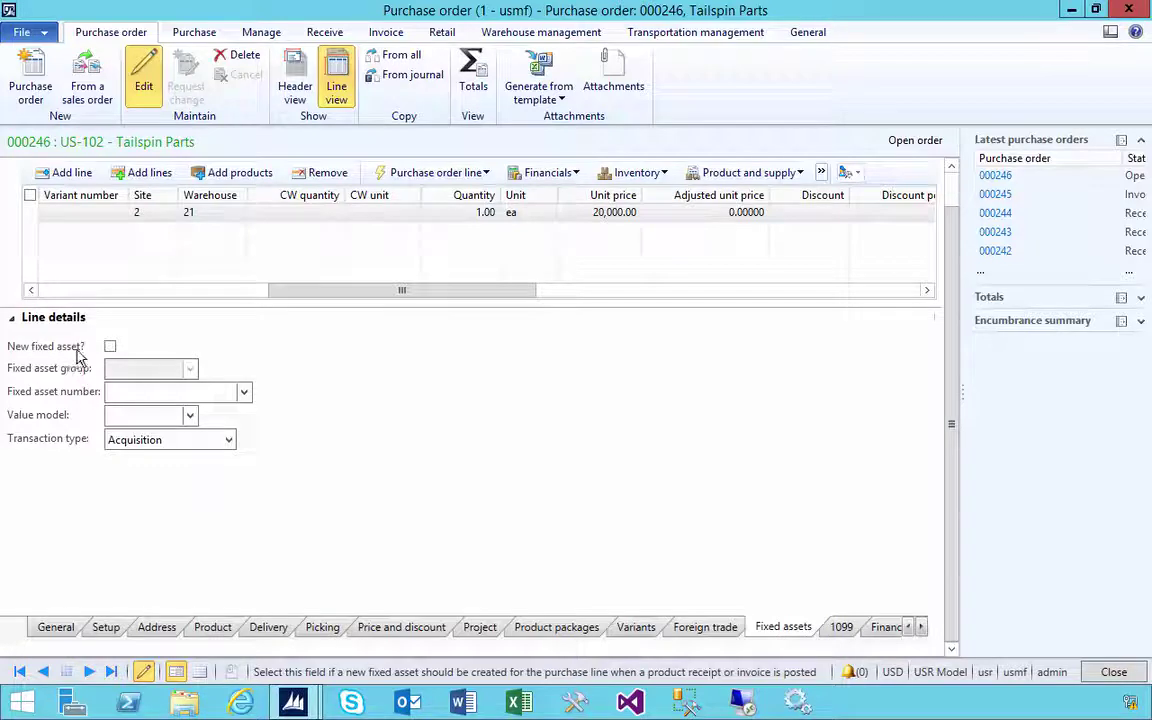
Tick New fixed asset on the Cars line and choose fixed asset group MACH.
click(110, 347)
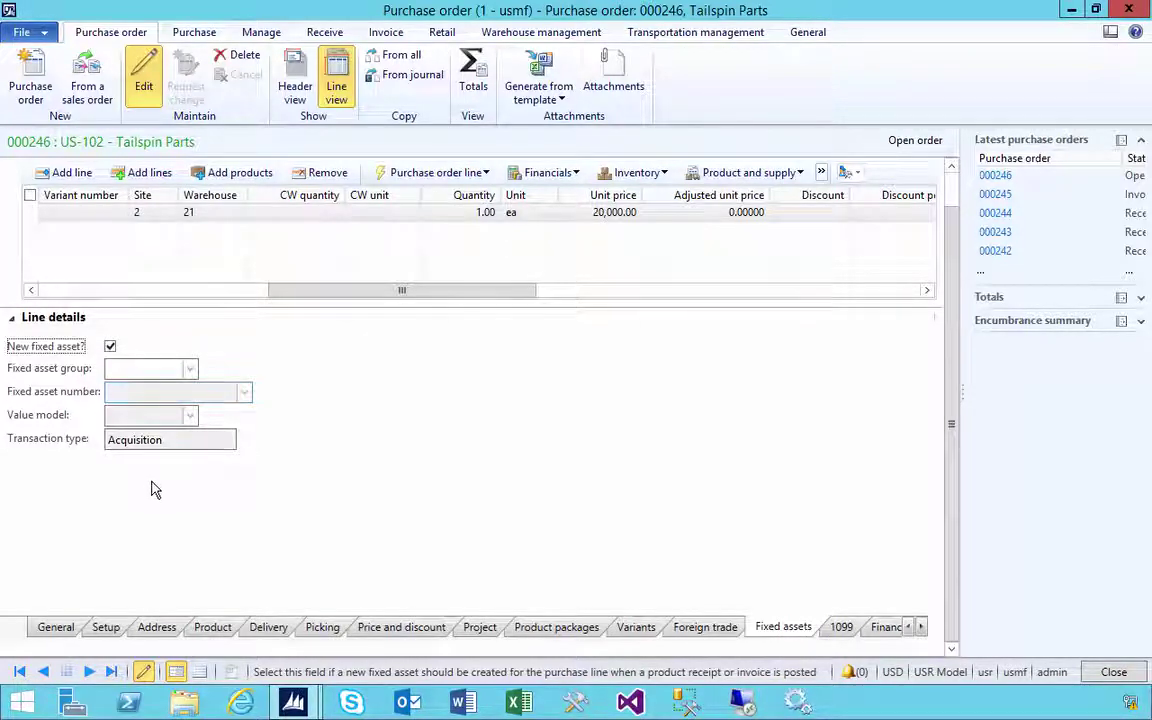
click(189, 370)
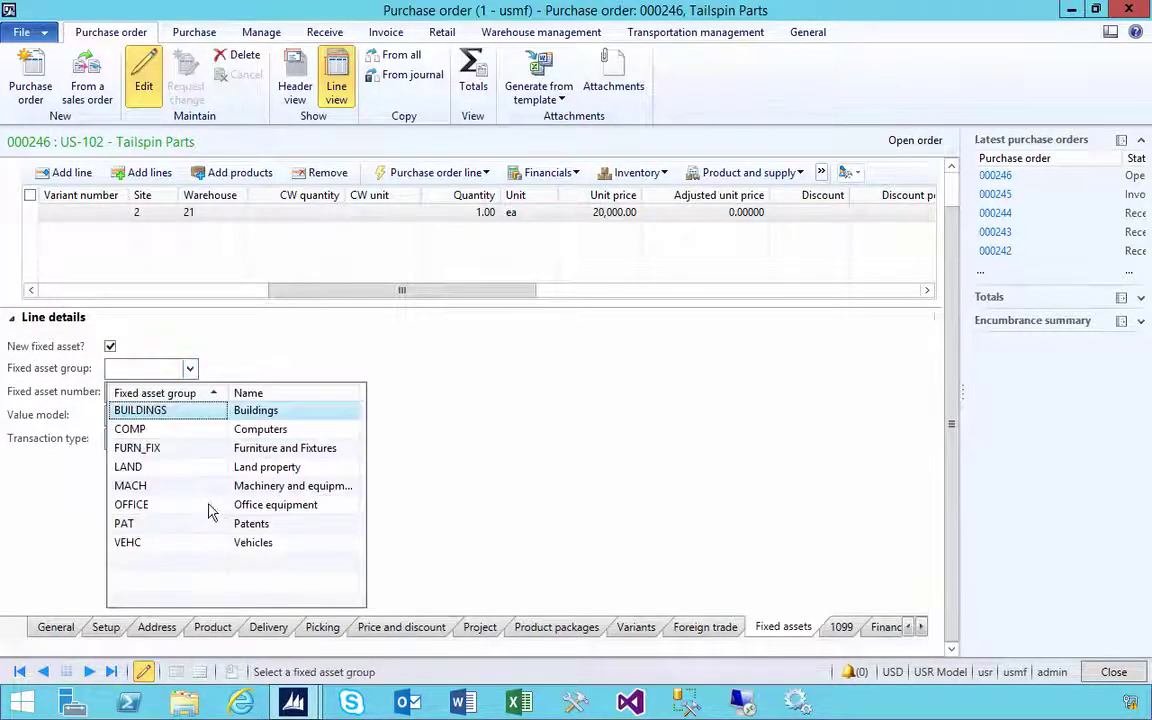
click(130, 487)
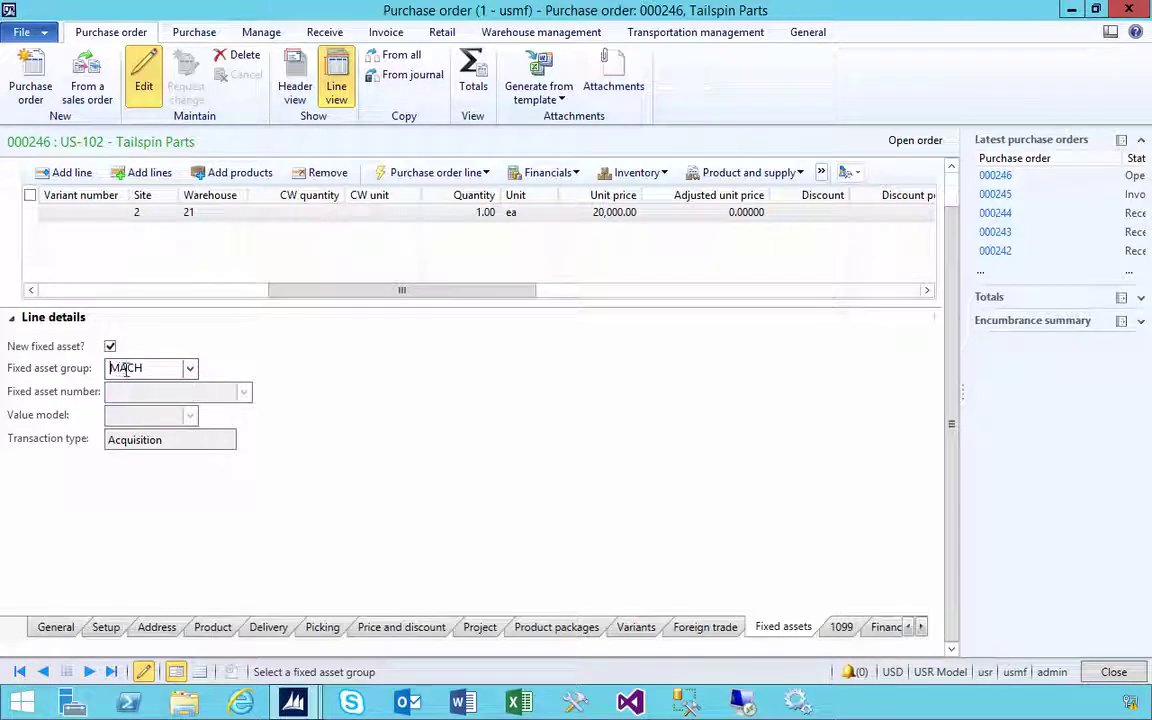
Confirm purchase order 000246 from the Purchase ribbon's Generate group.
click(194, 32)
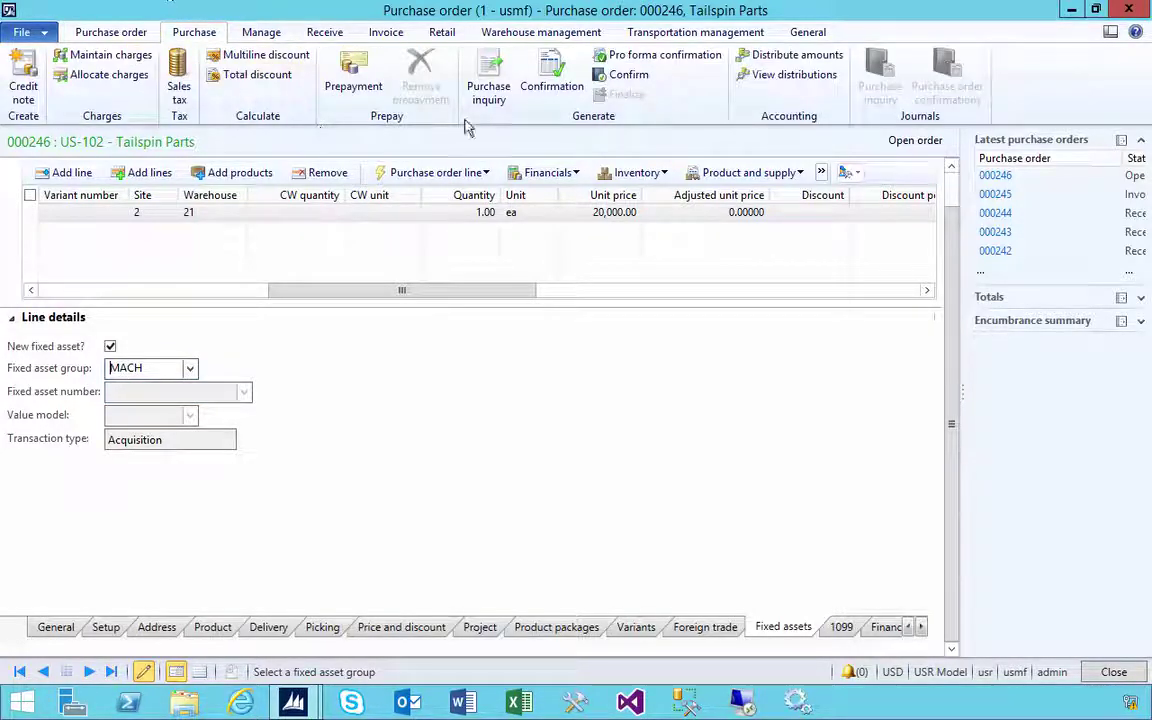
click(612, 74)
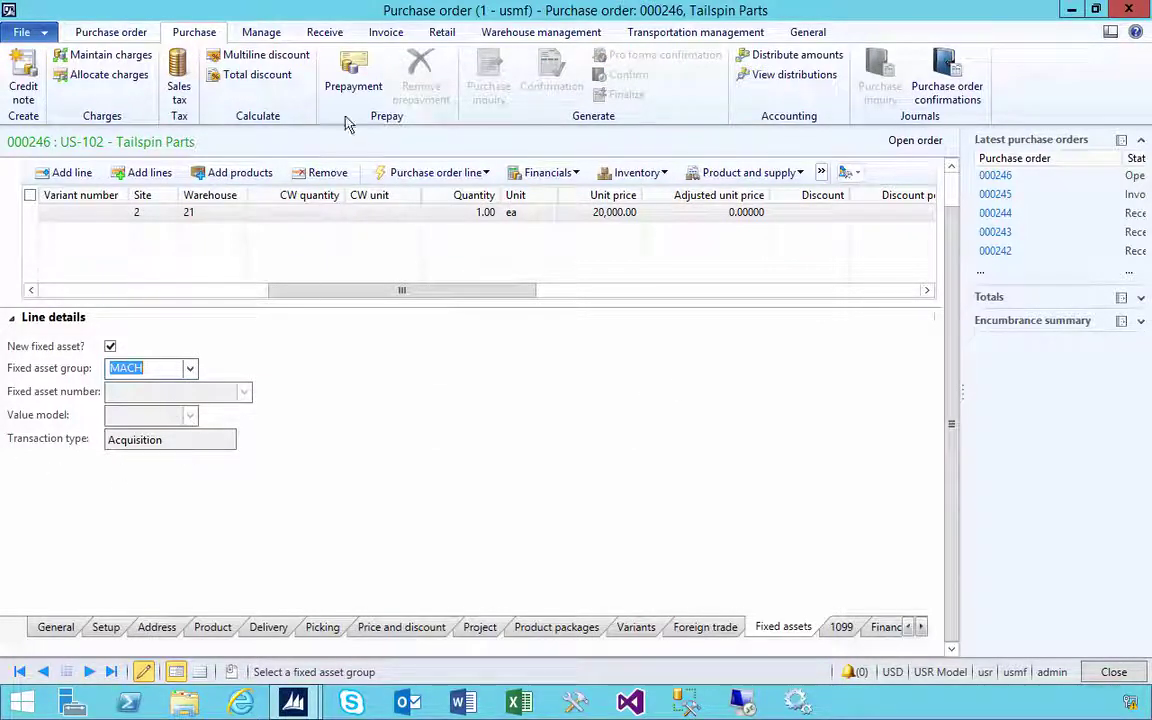
click(324, 32)
Post a product receipt for order 000246 with receipt number 'w3wdfsdfsf'.
click(90, 92)
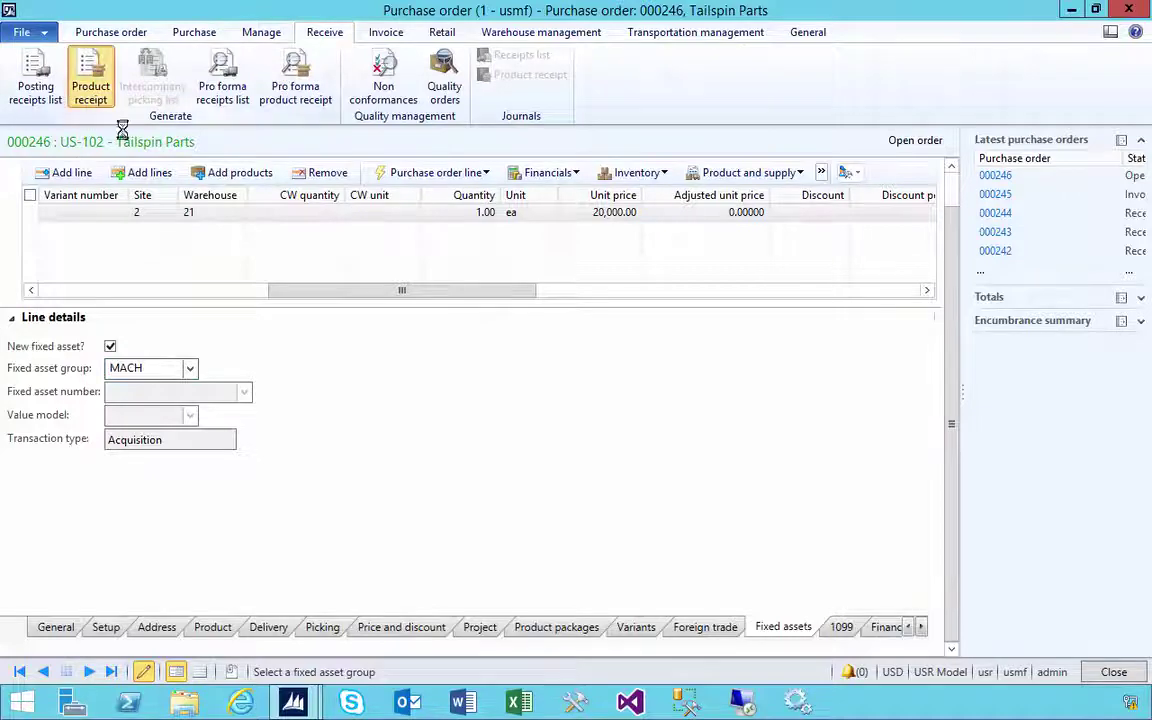
text(w3wdfsdfsf)
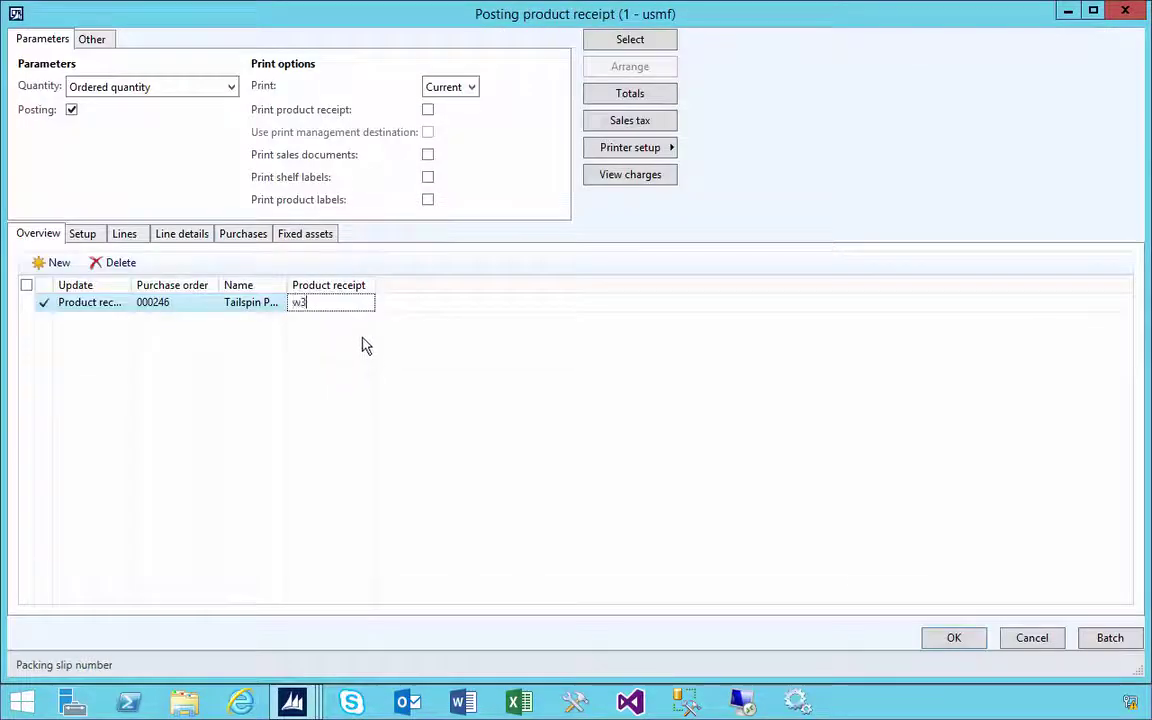
click(952, 638)
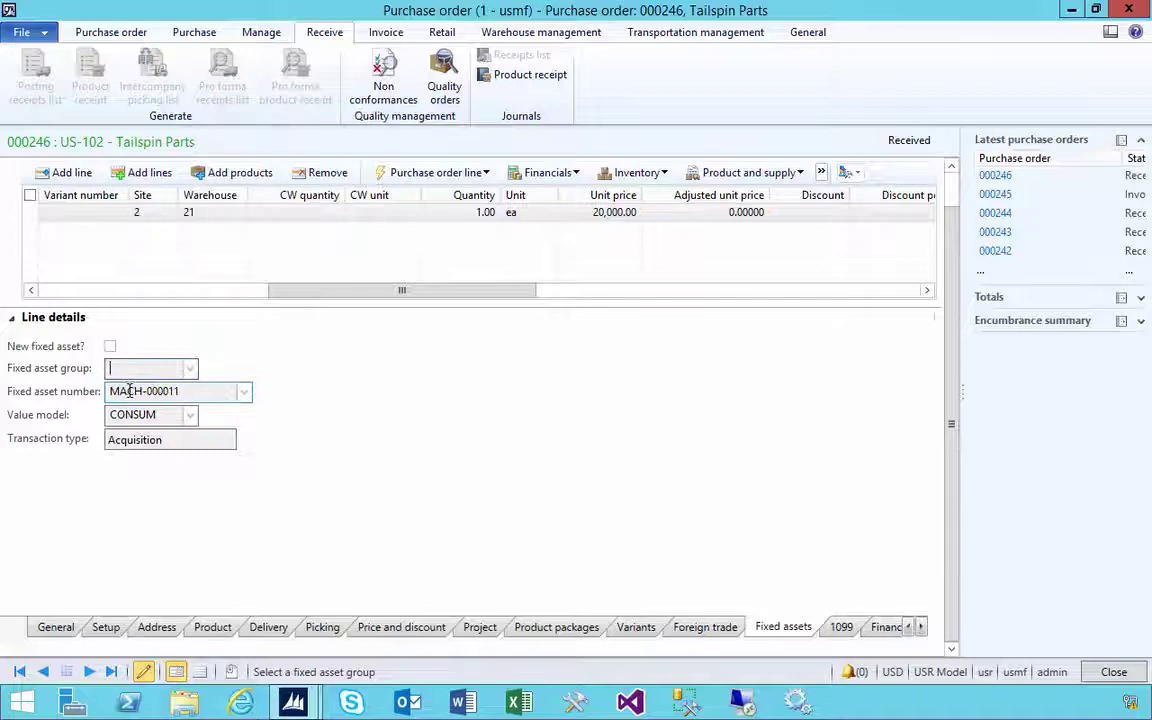
right_click(130, 391)
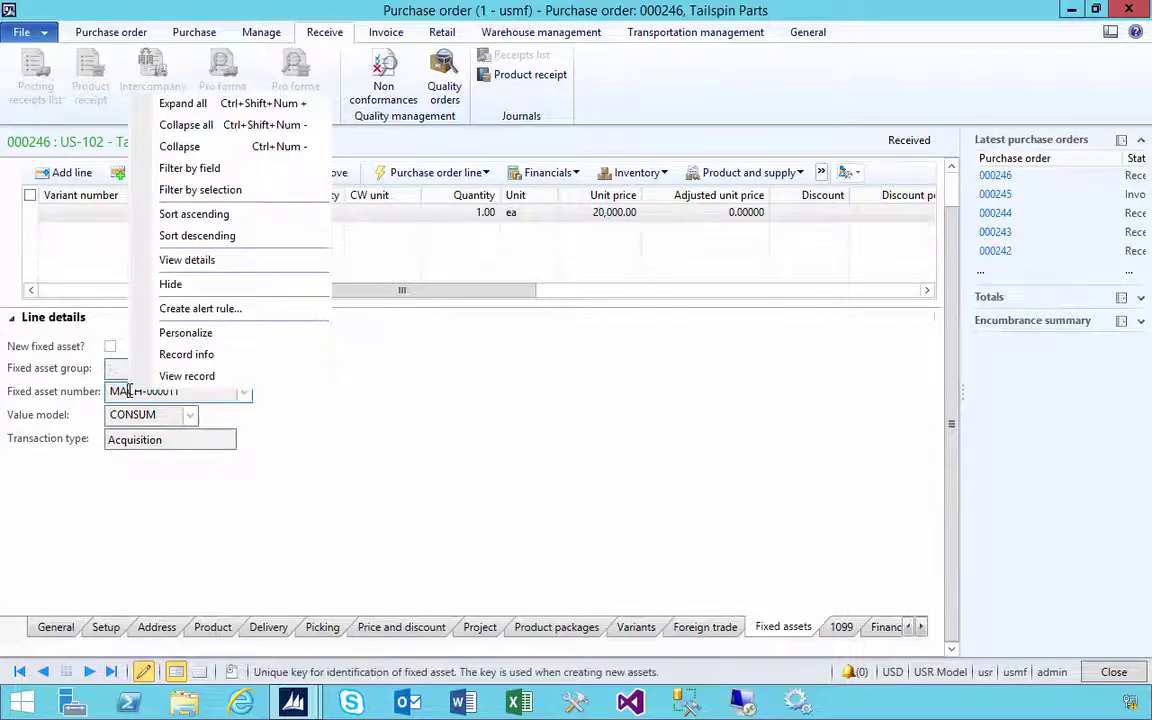
click(186, 260)
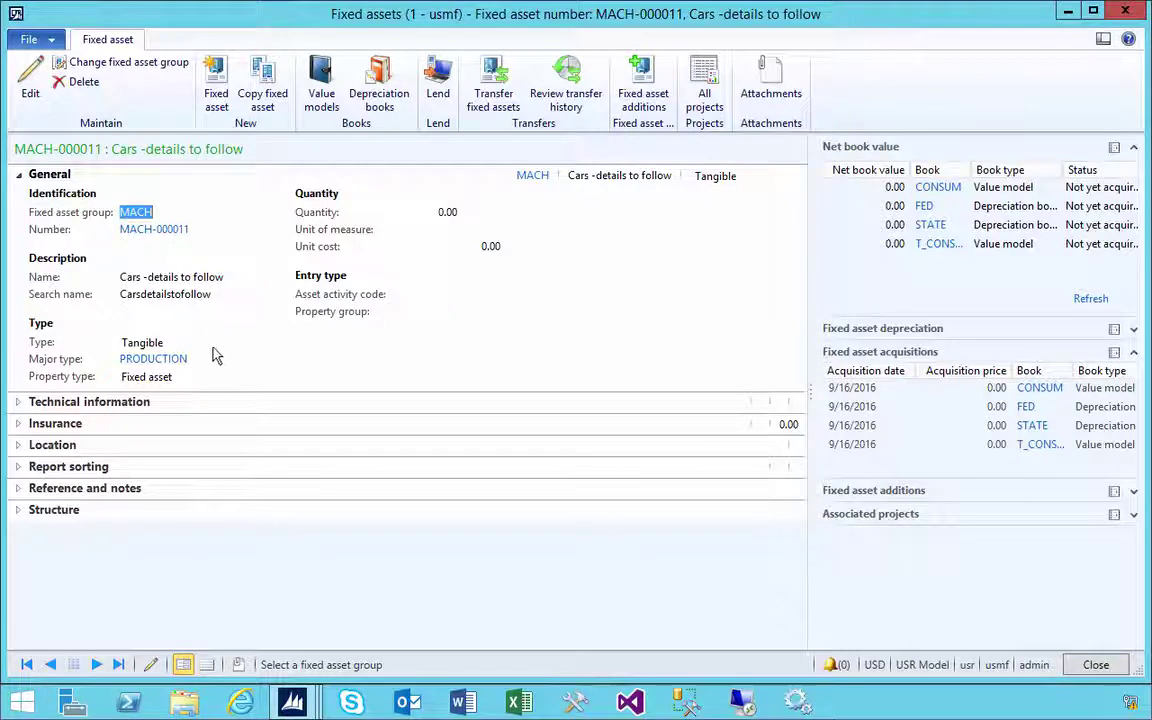
drag(222, 293, 114, 302)
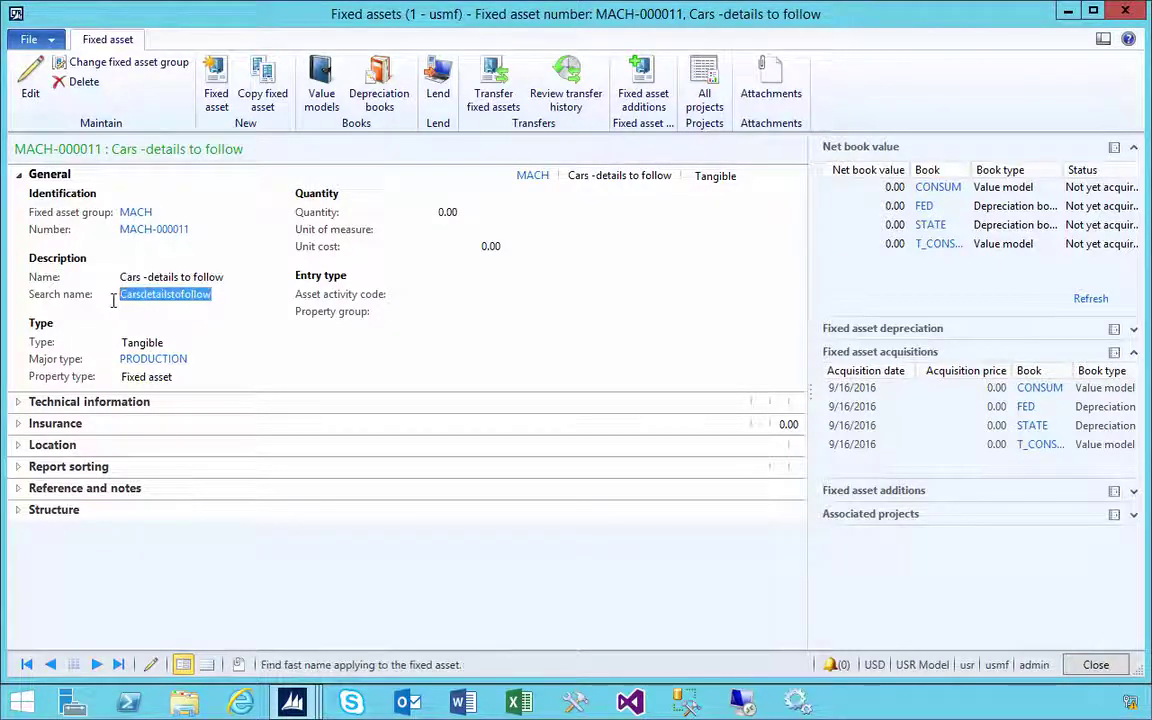
click(322, 108)
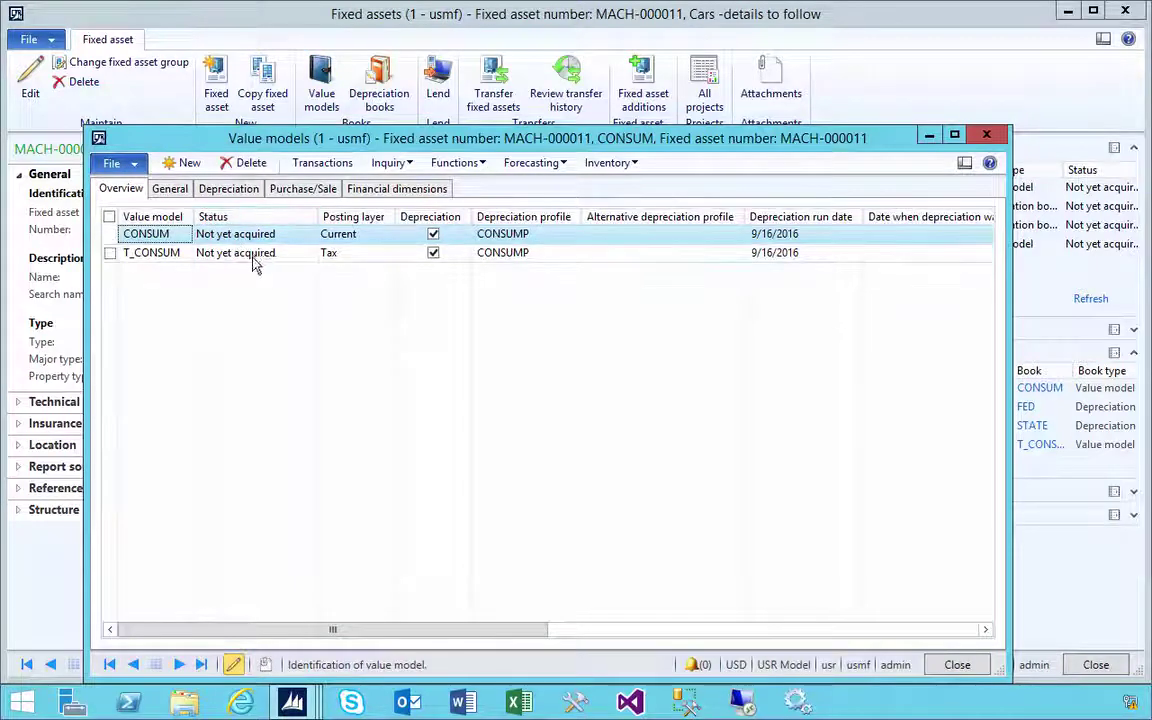
click(986, 134)
click(1123, 12)
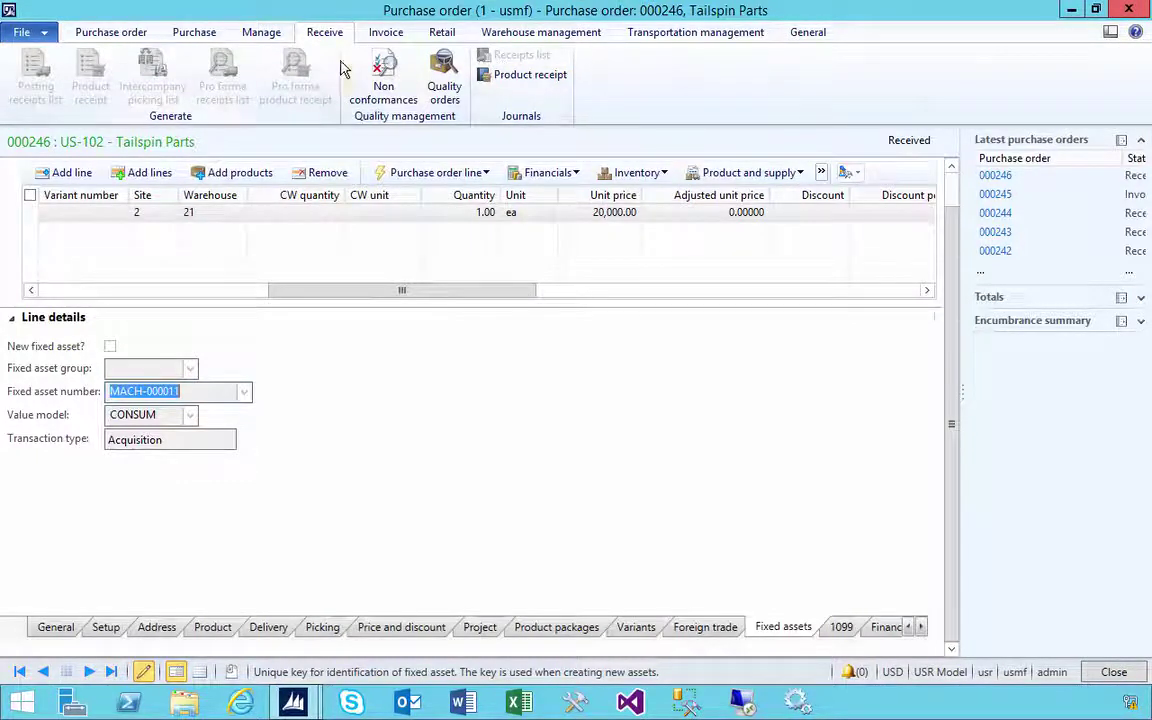
scroll(340, 45, down, 1)
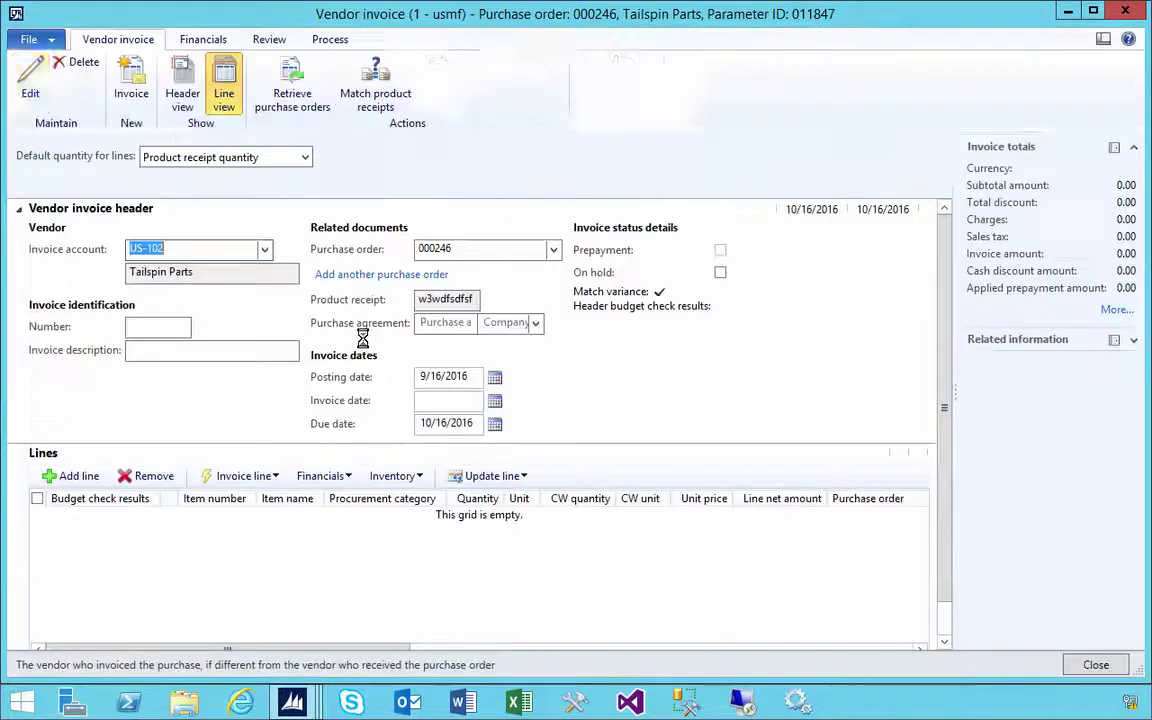
Enter vendor invoice number 'ghghgjs' and check the car line's 20,000.00 unit price.
click(167, 326)
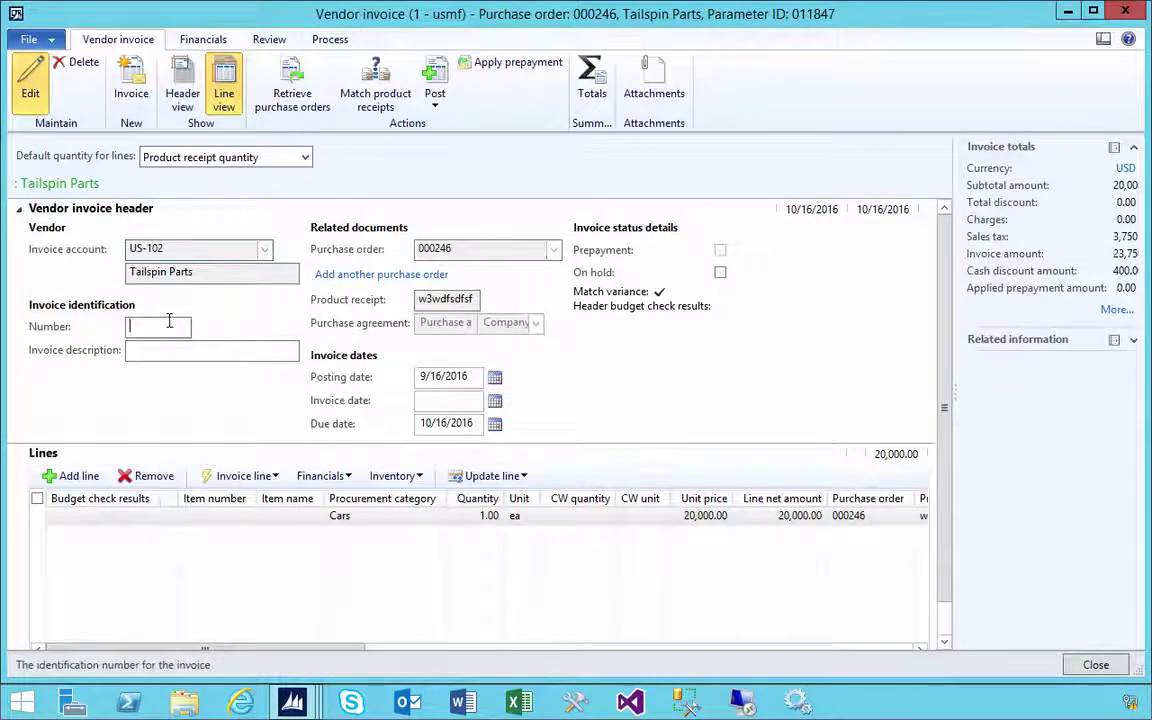
text(ghghgjss)
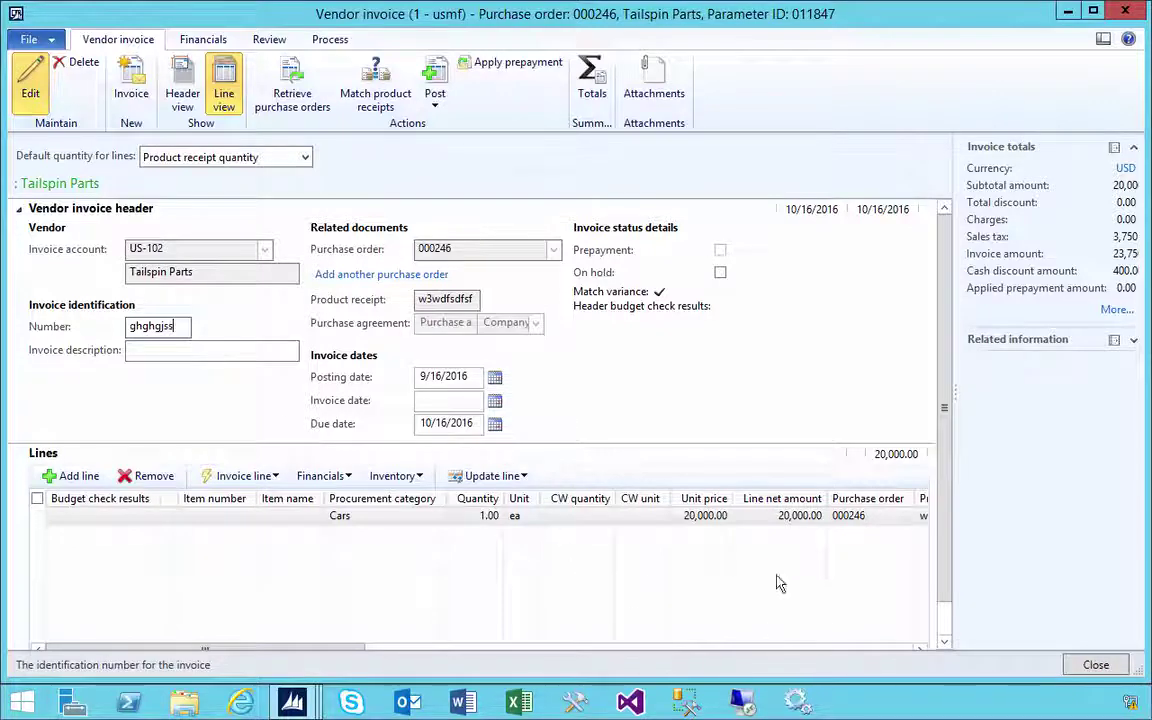
click(771, 517)
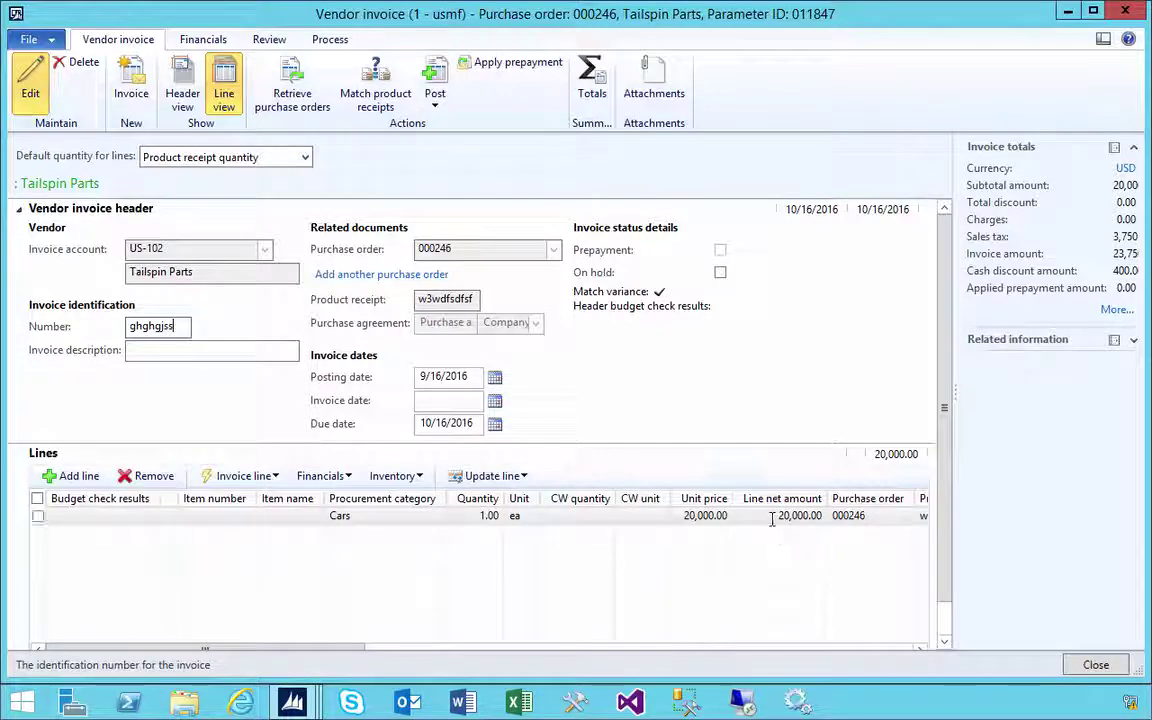
click(692, 516)
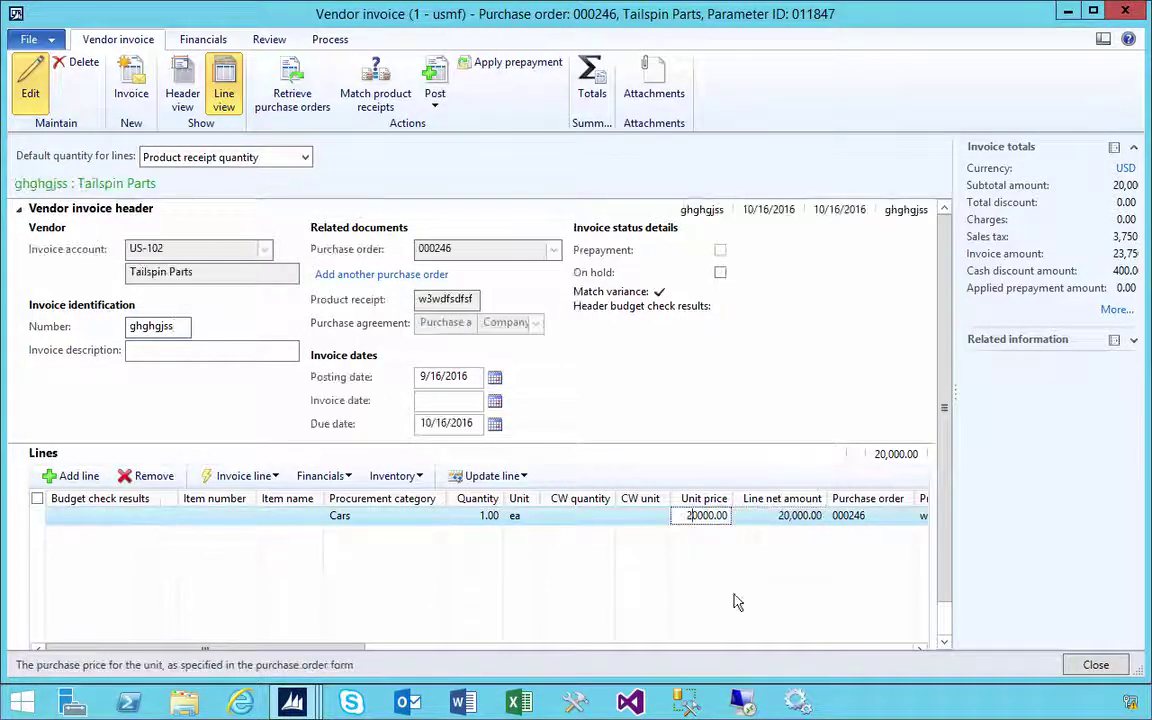
Review the invoice lines across the grid, then bring up the posting settings.
click(945, 623)
click(920, 613)
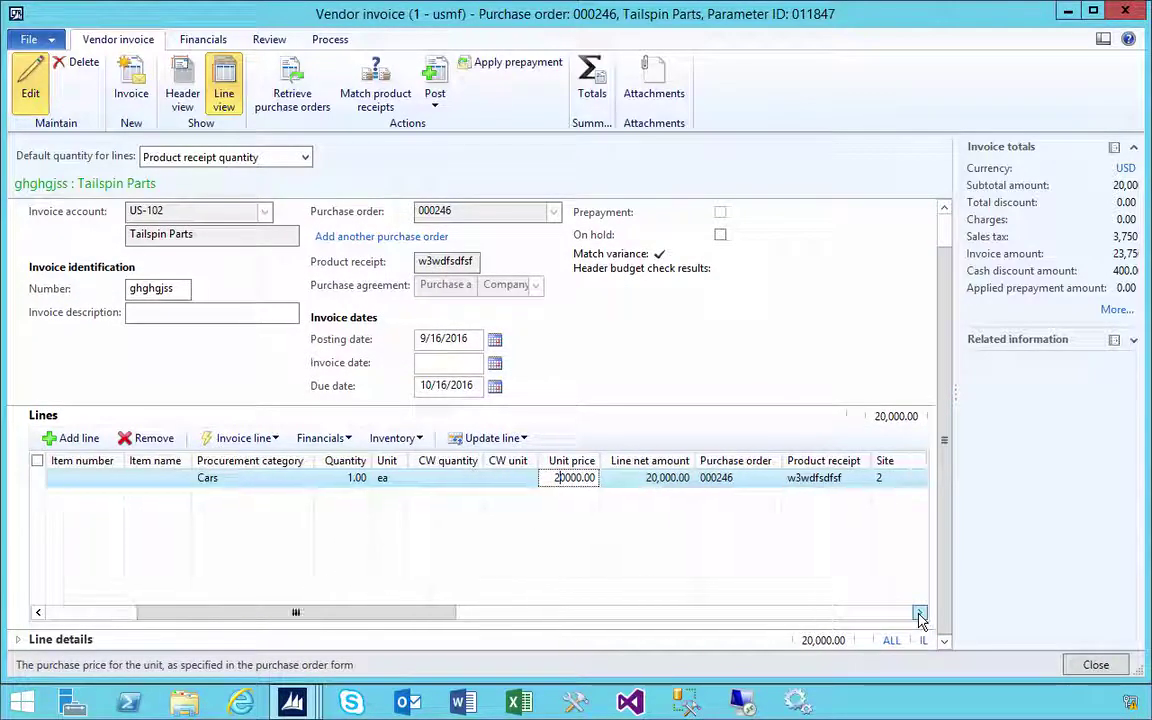
click(920, 614)
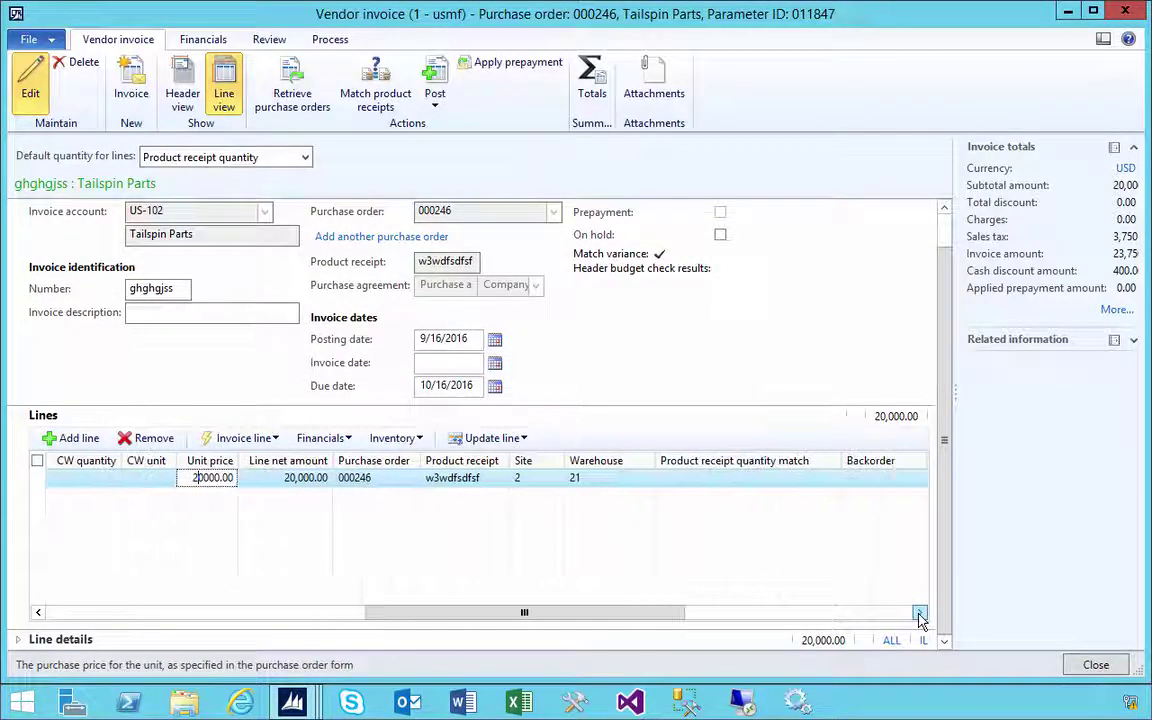
drag(805, 613, 296, 613)
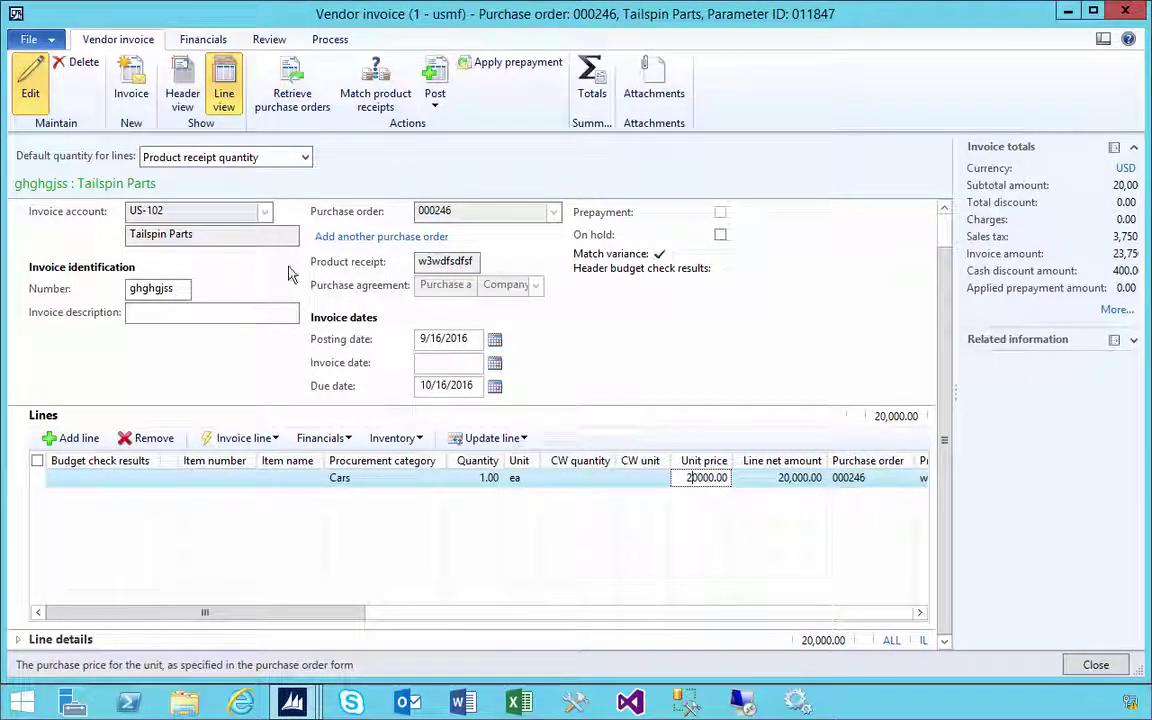
click(435, 85)
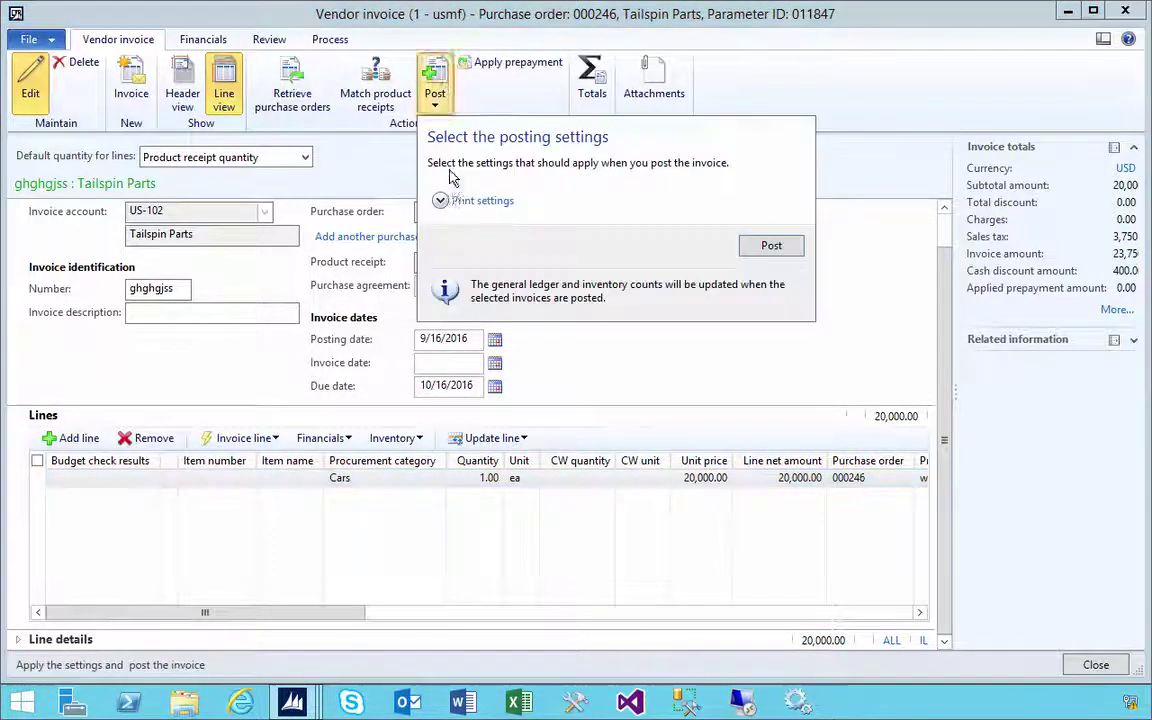
Post the invoice and view MACH-000011's CONSUM value model transactions.
click(752, 246)
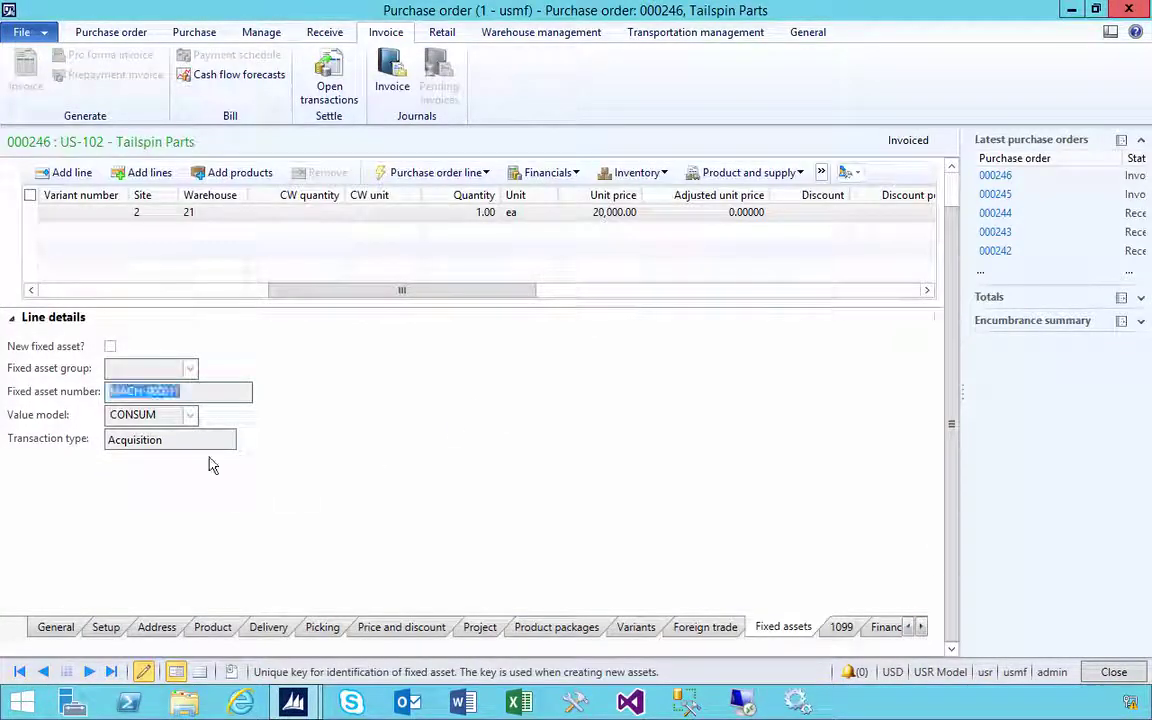
click(134, 391)
right_click(134, 391)
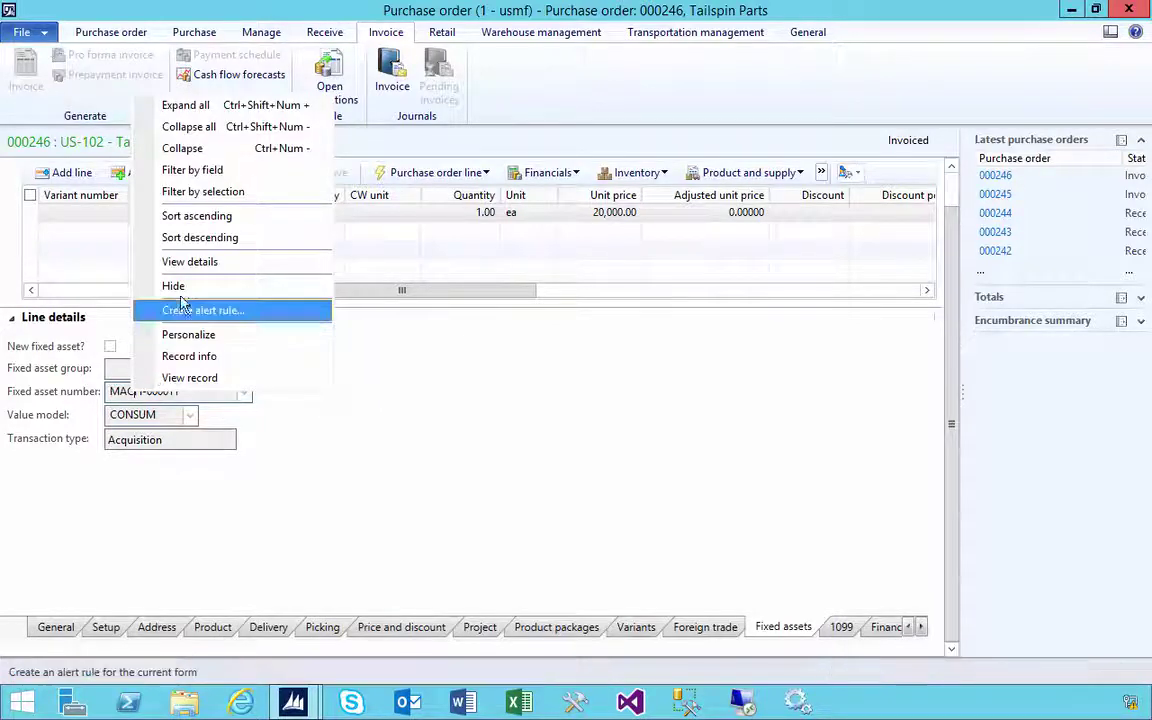
click(189, 261)
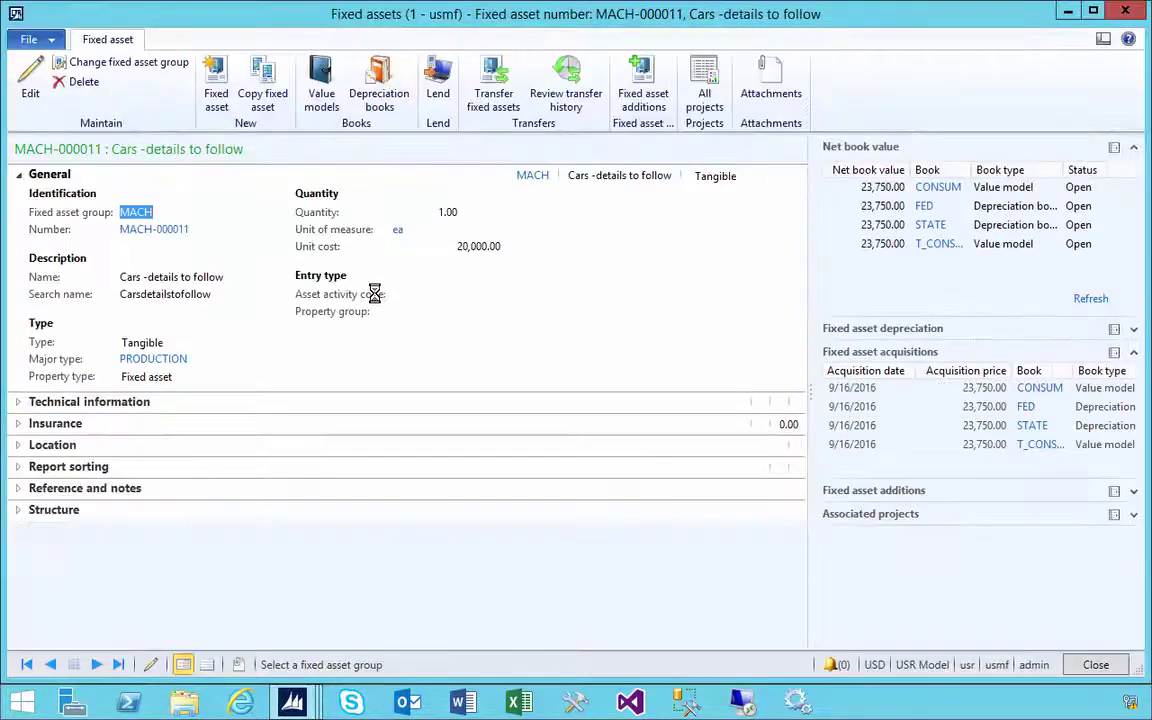
click(321, 85)
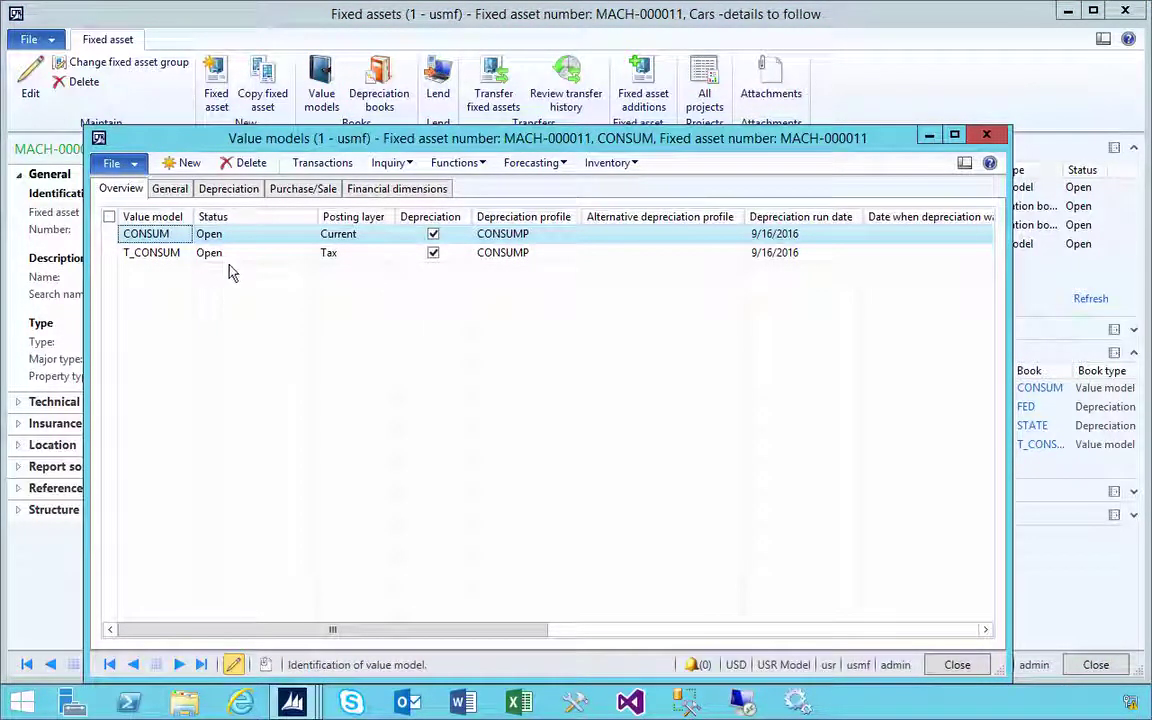
click(321, 162)
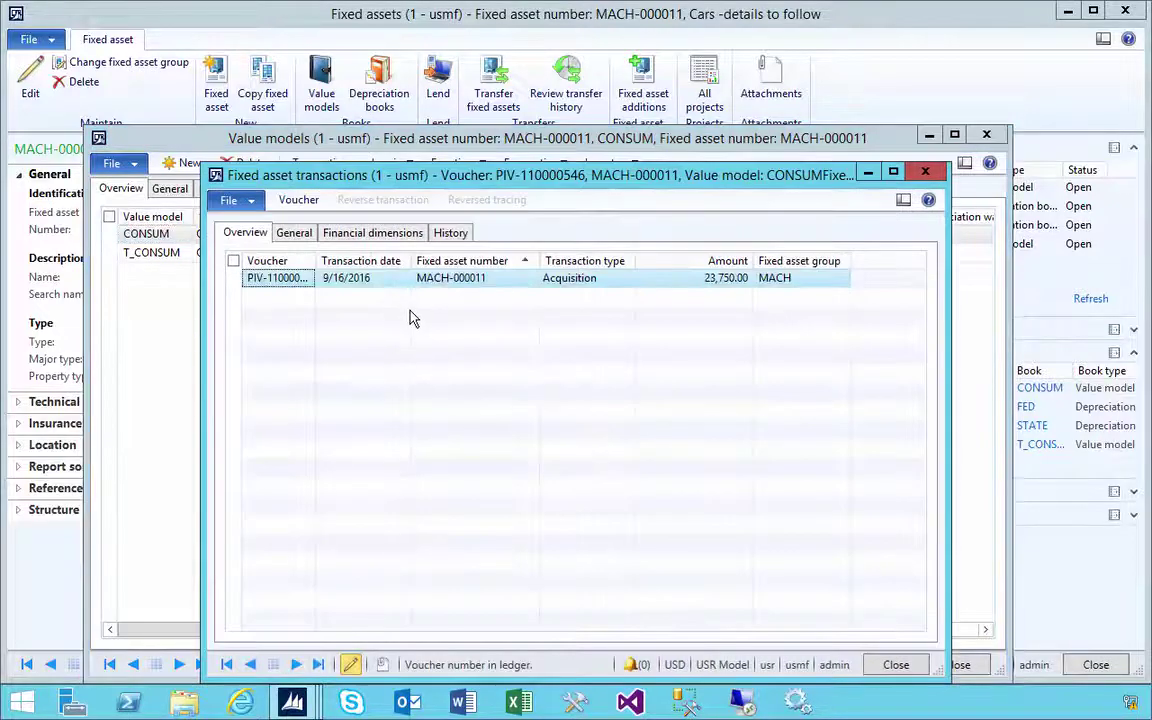
Inspect the 23,750.00 acquisition voucher's ledger lines, including 3,750.00 sales tax, then close both windows.
click(704, 282)
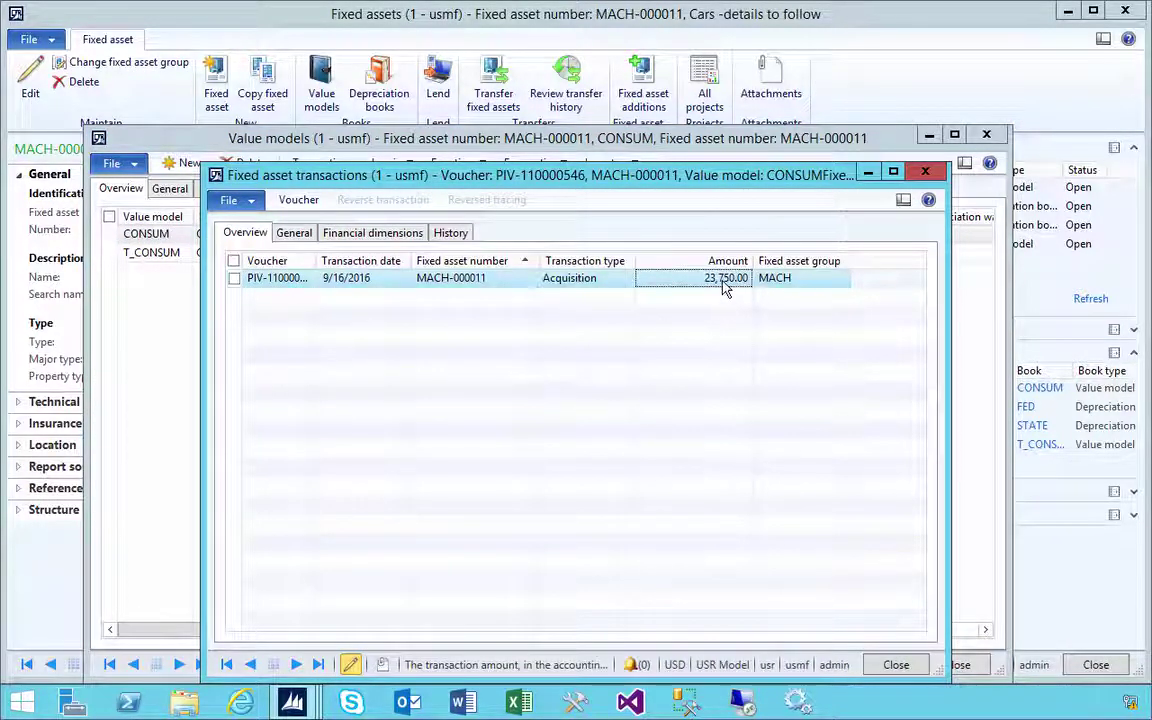
click(298, 199)
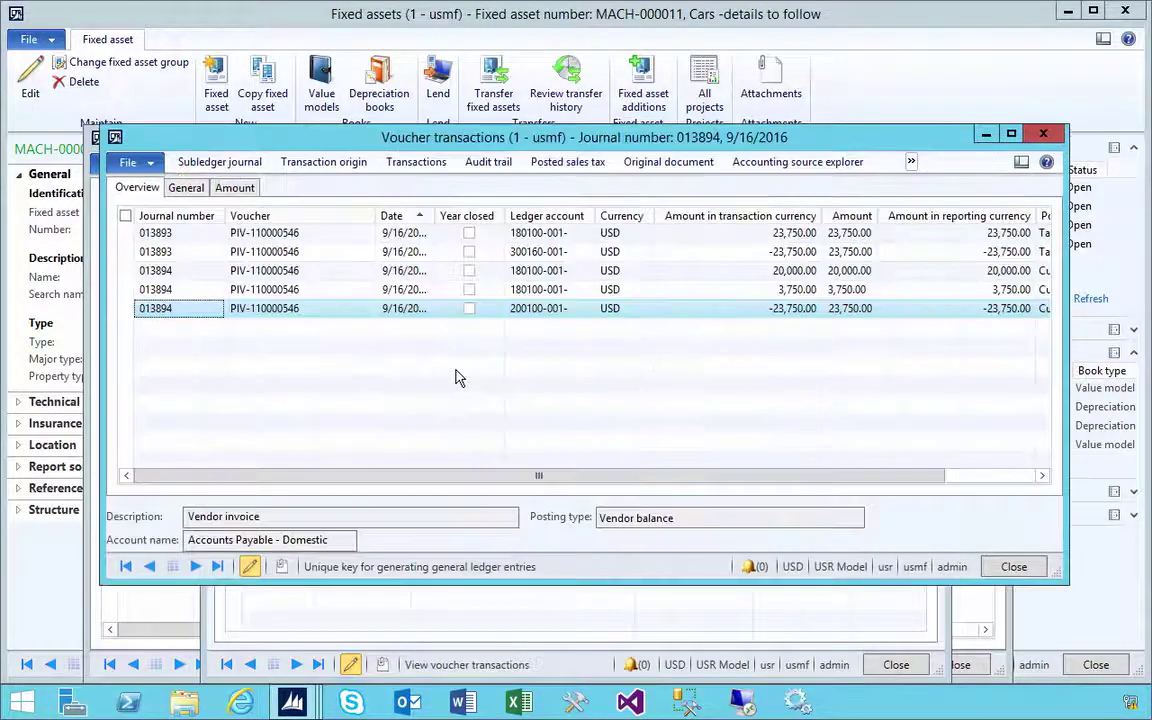
click(546, 289)
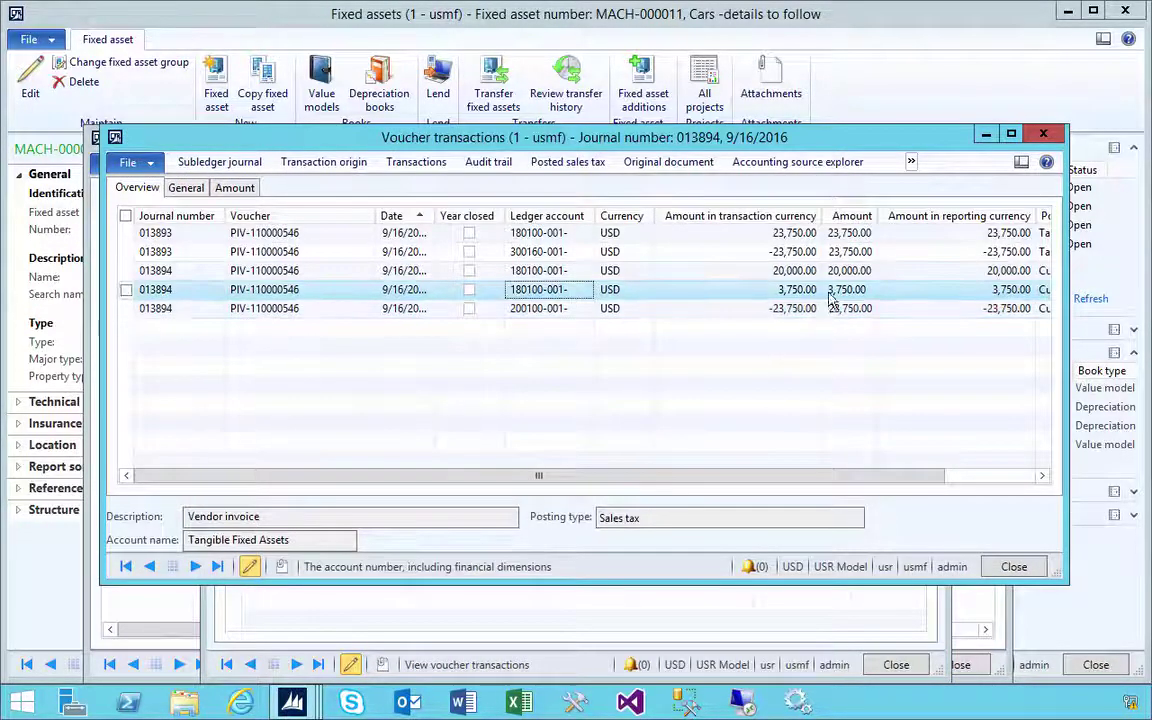
click(793, 310)
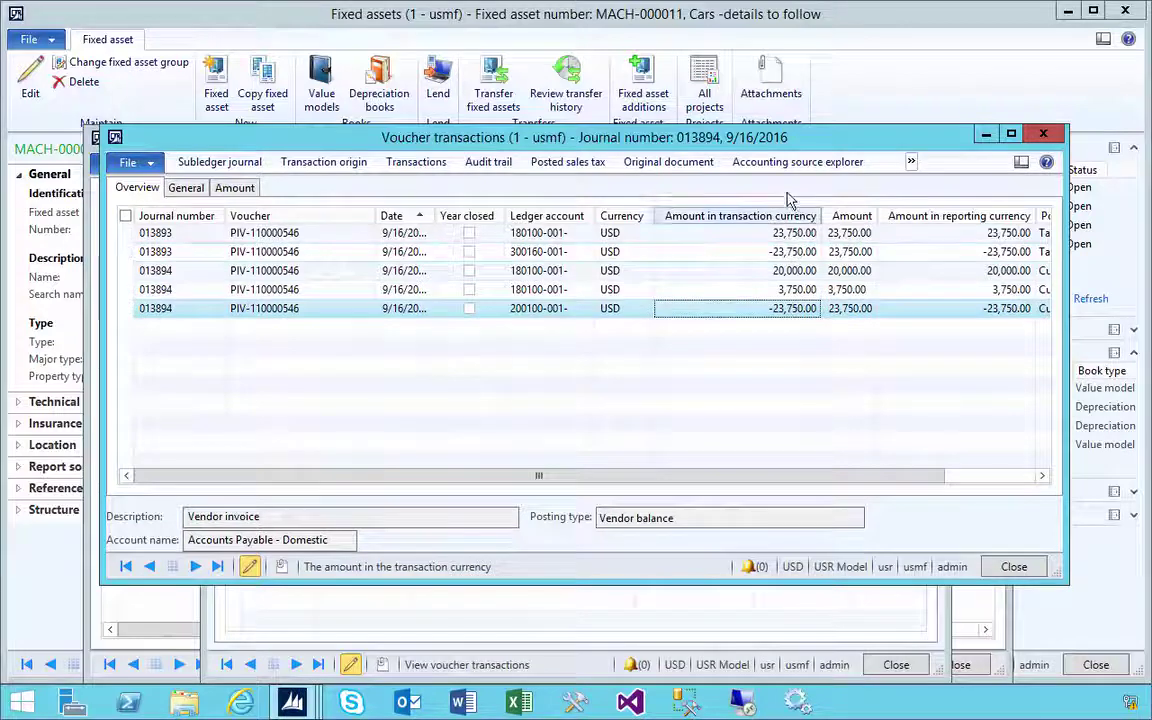
drag(779, 150, 766, 149)
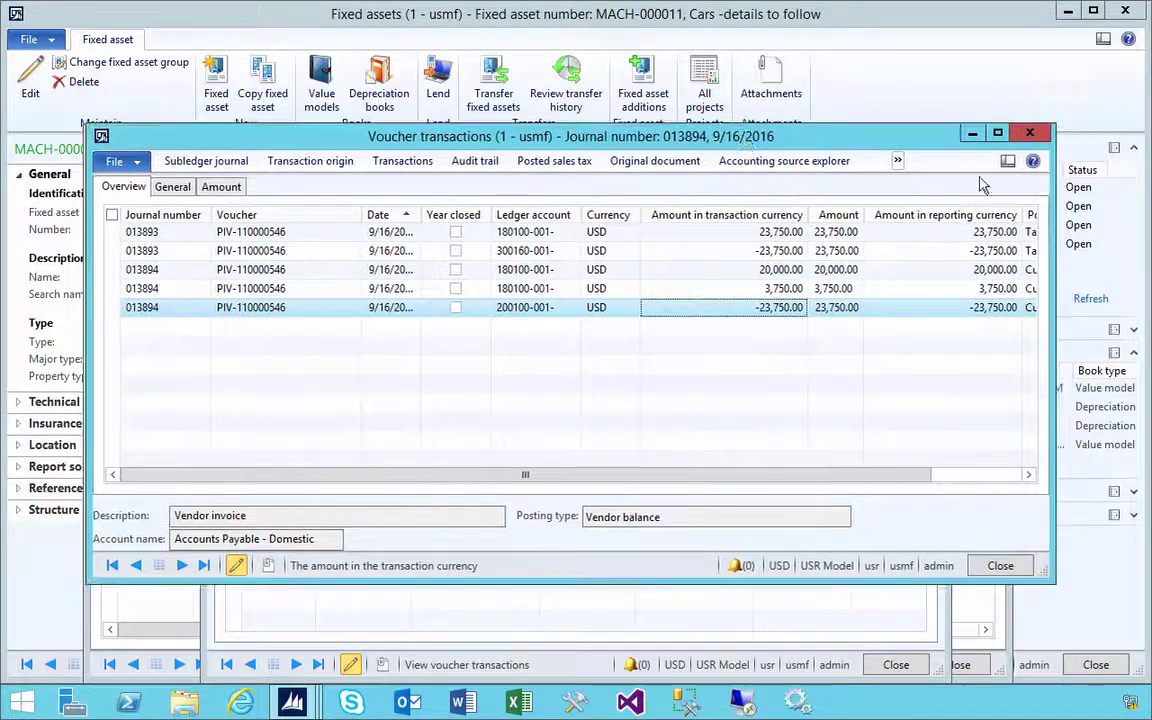
click(1030, 135)
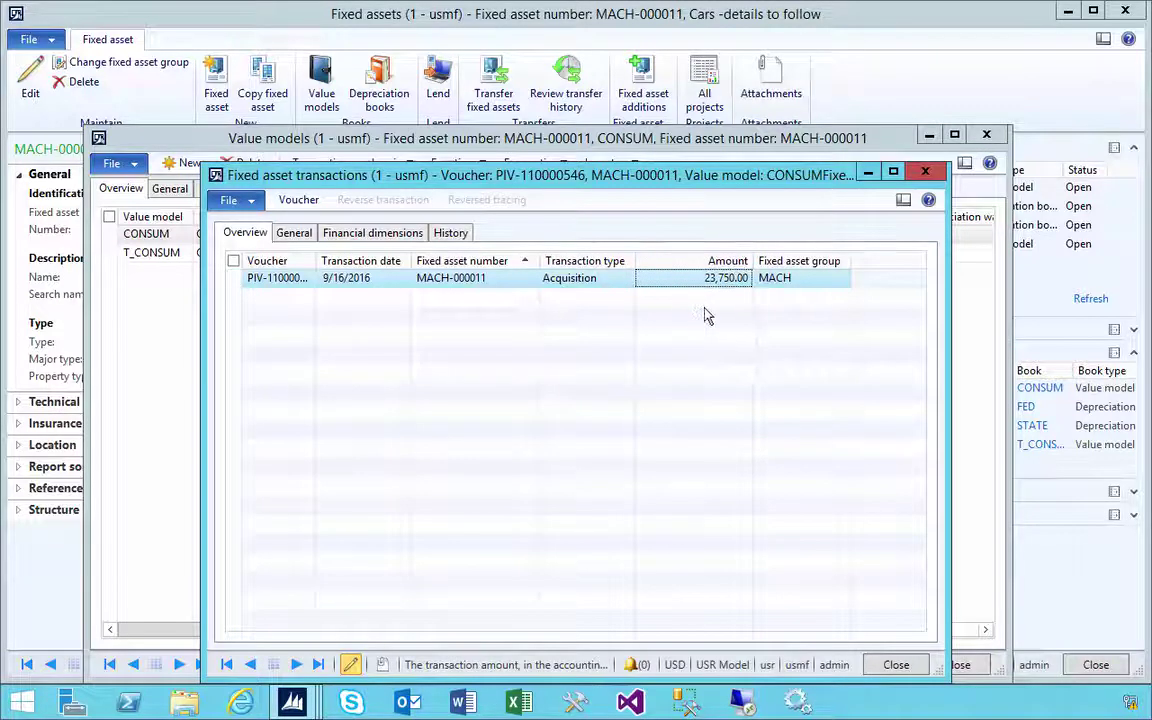
click(924, 172)
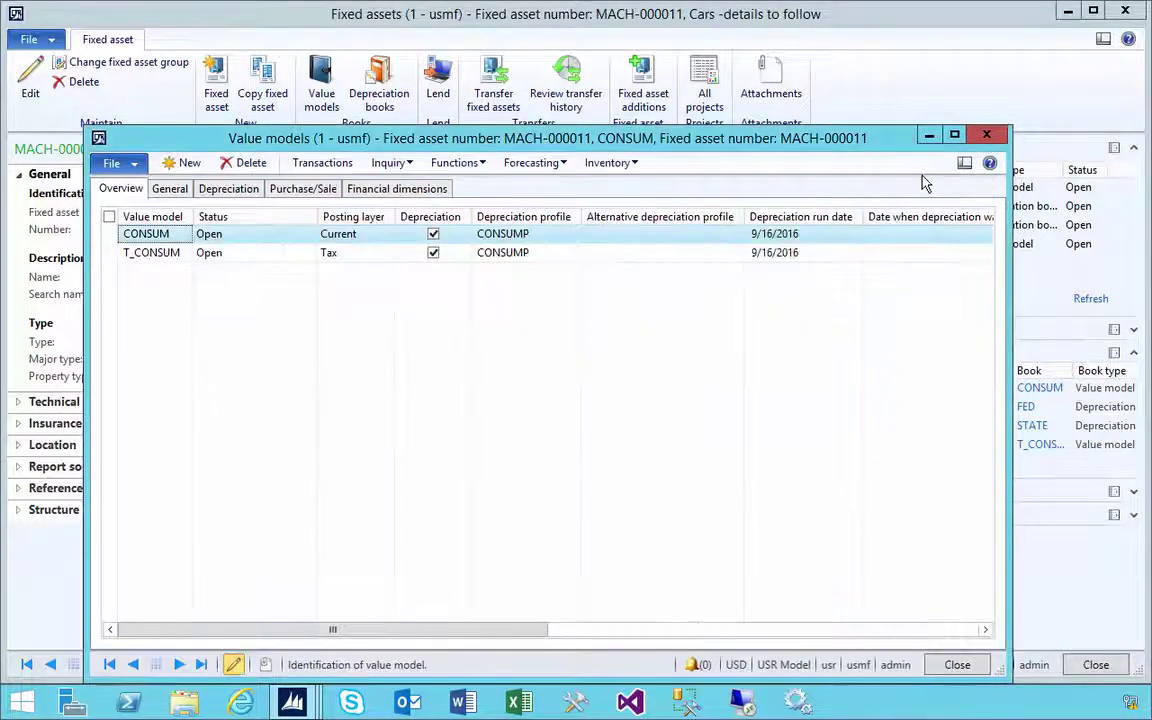
Close the value models and switch back to purchase order 000246.
click(985, 136)
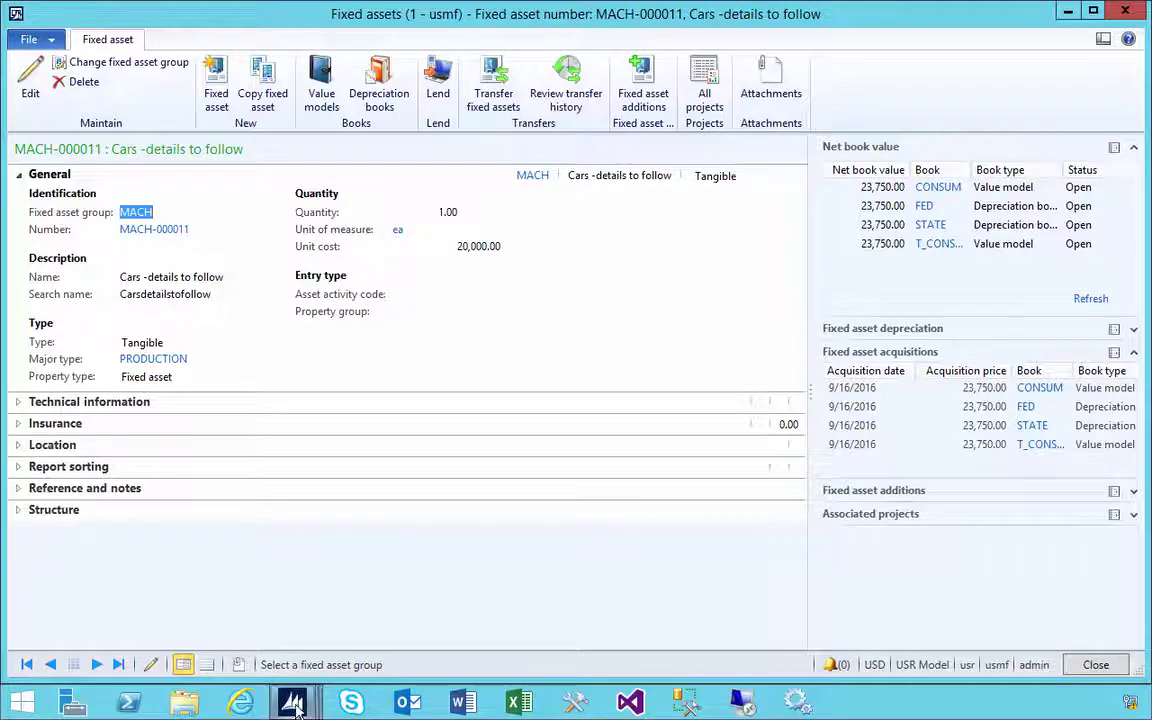
mouse_move(293, 705)
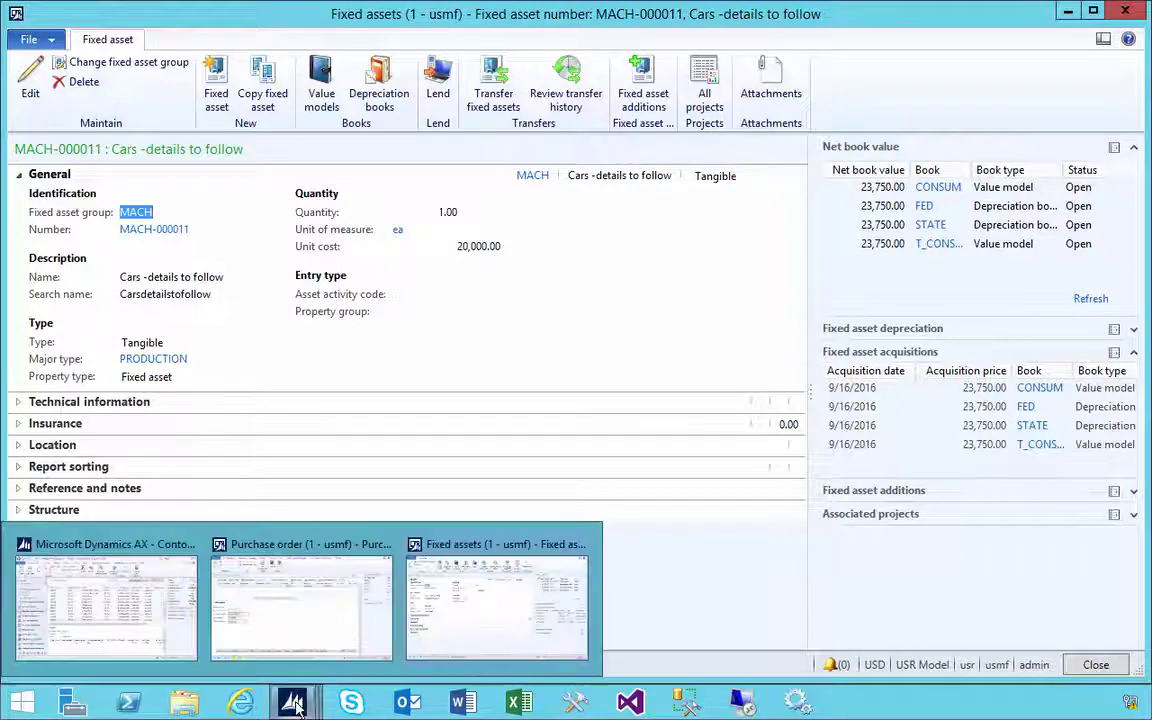
click(300, 640)
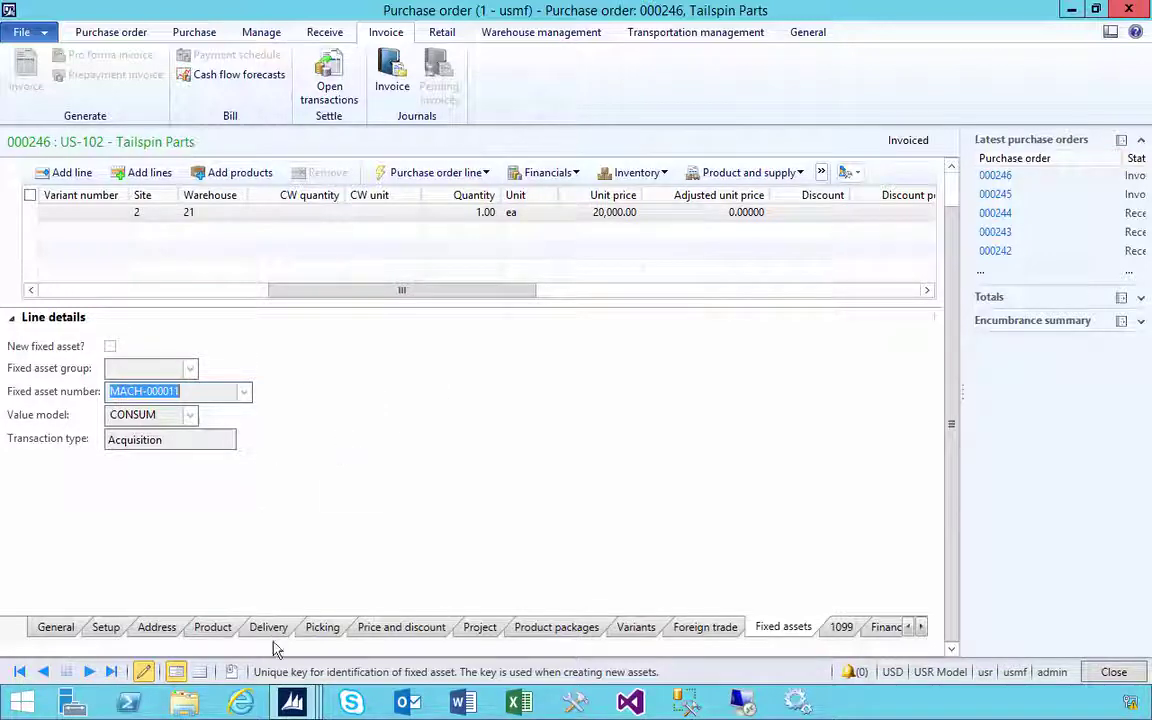
mouse_move(292, 703)
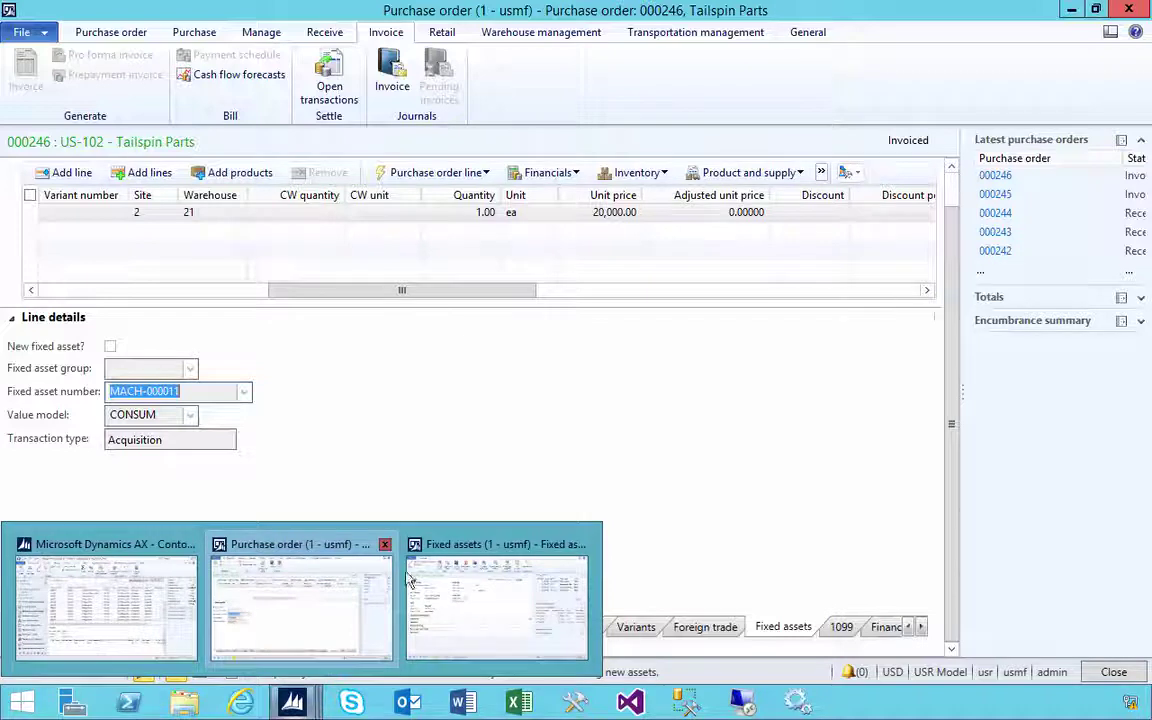